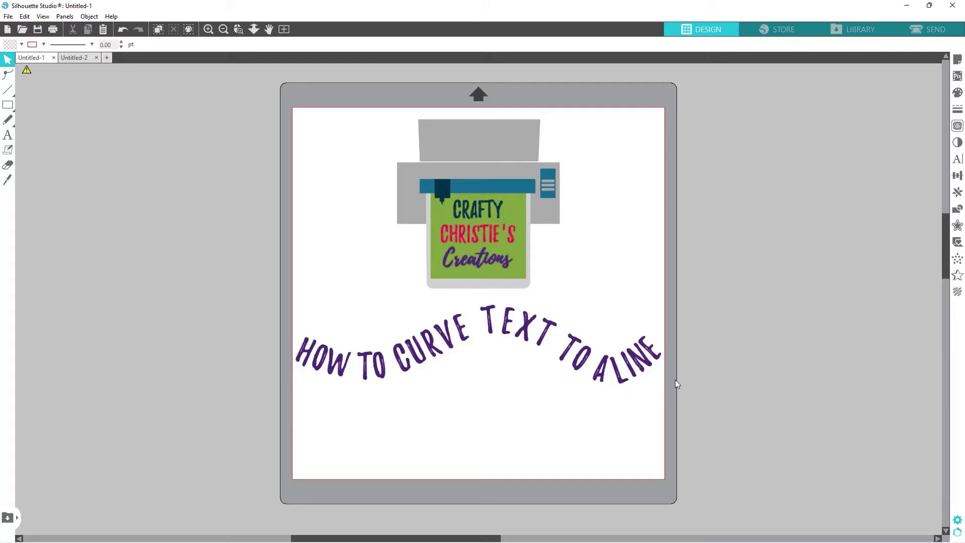
Switch from the curved-text example to the empty Untitled-2 document.
click(82, 57)
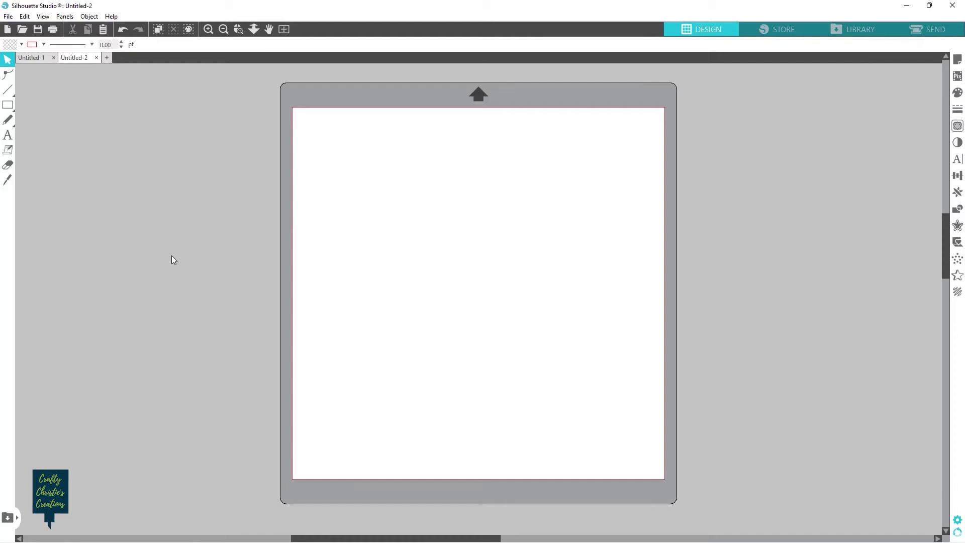
Tick Show Grid in Page Setup's Grid tab for a 1 in grid over the mat.
click(959, 59)
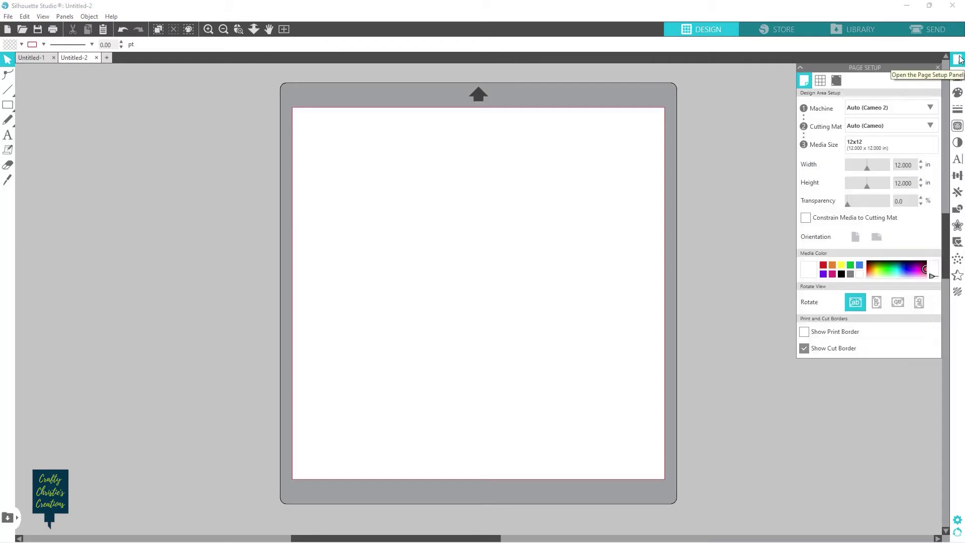
click(819, 81)
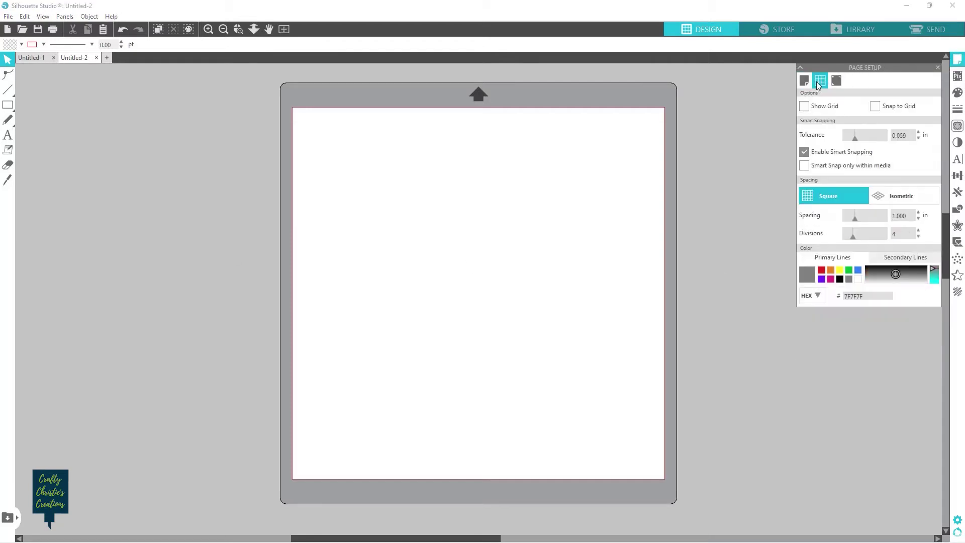
click(804, 106)
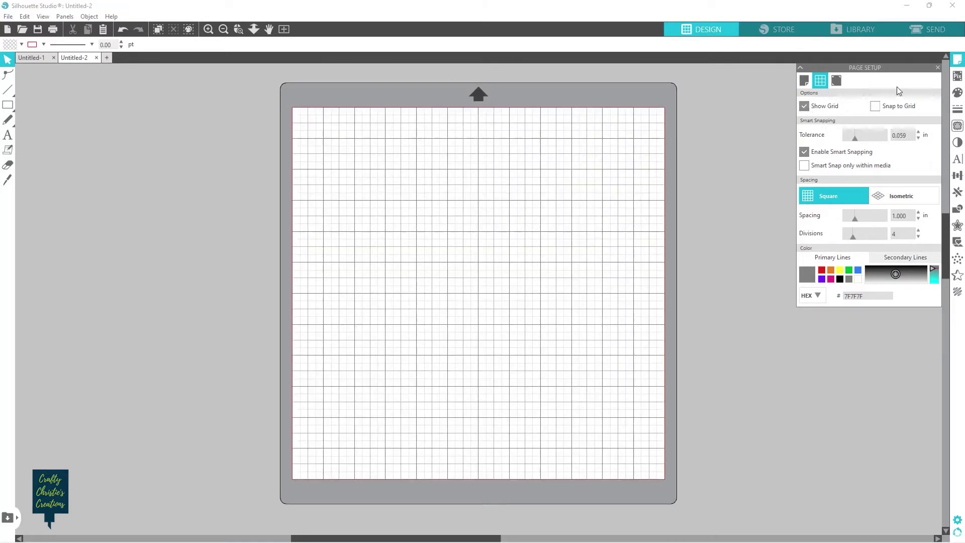
click(937, 67)
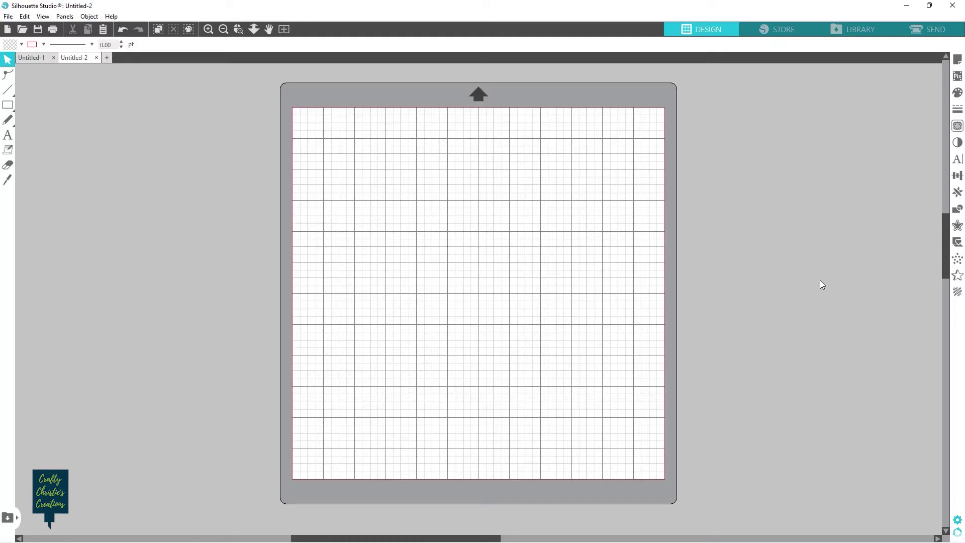
Draw a wavy curve from the mat's left edge, peaking at centre, to the right edge.
click(3, 93)
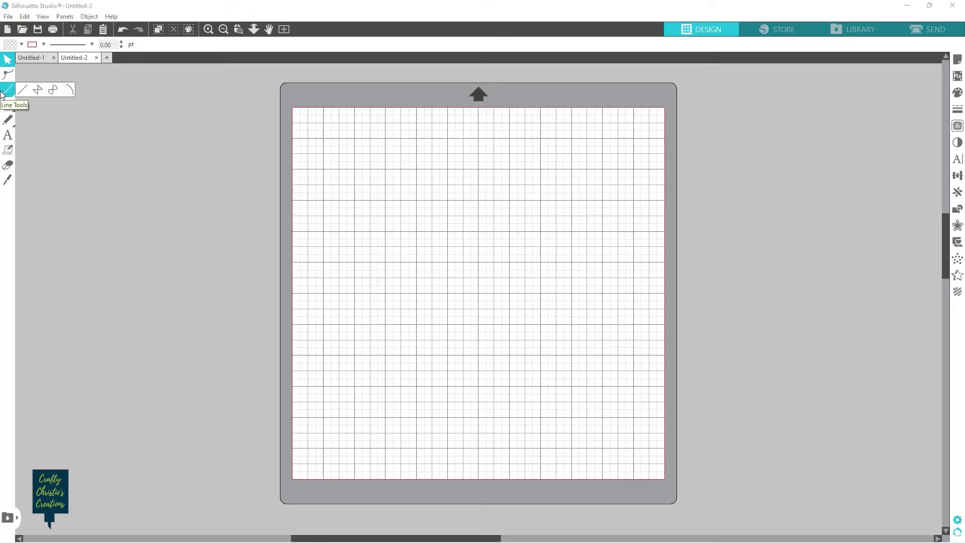
click(21, 91)
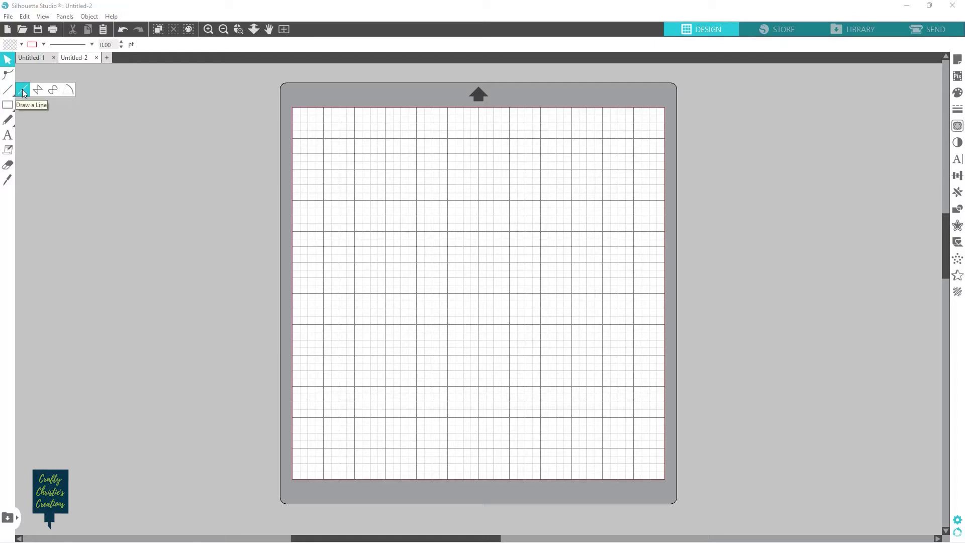
click(52, 90)
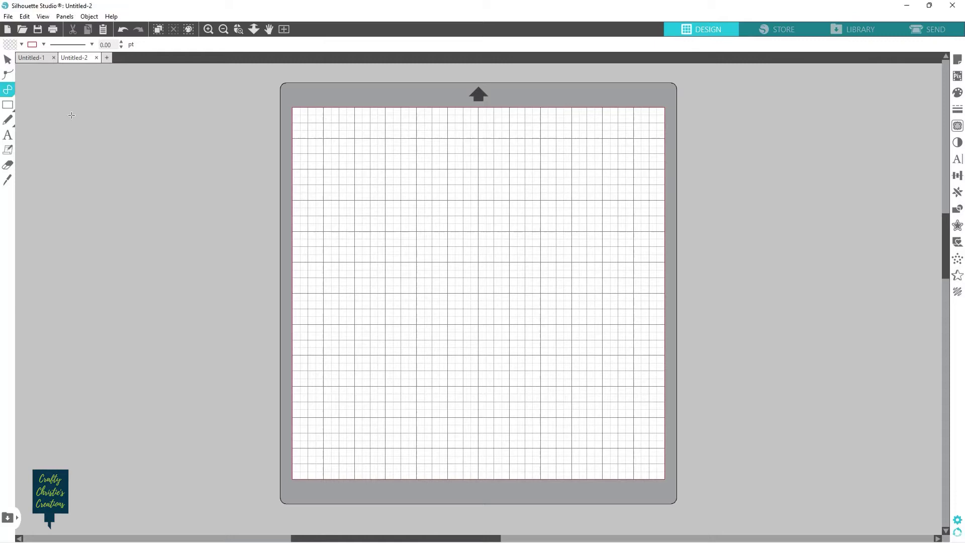
click(292, 262)
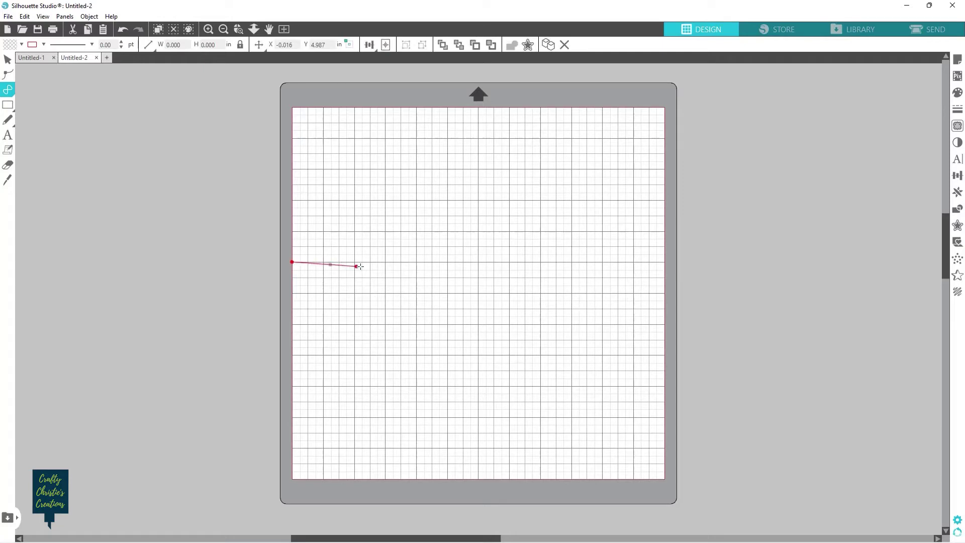
click(386, 293)
drag(387, 295, 479, 231)
double_click(480, 232)
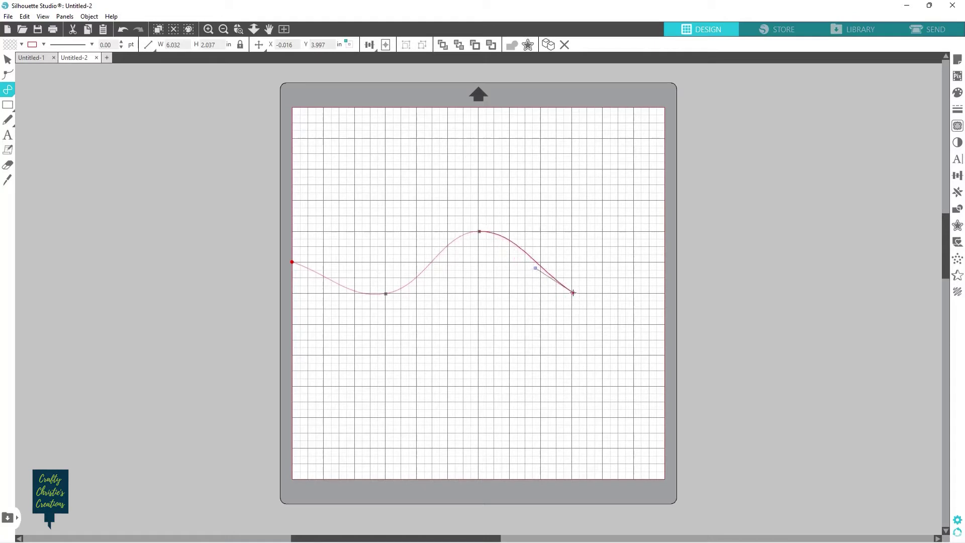
double_click(573, 292)
click(576, 292)
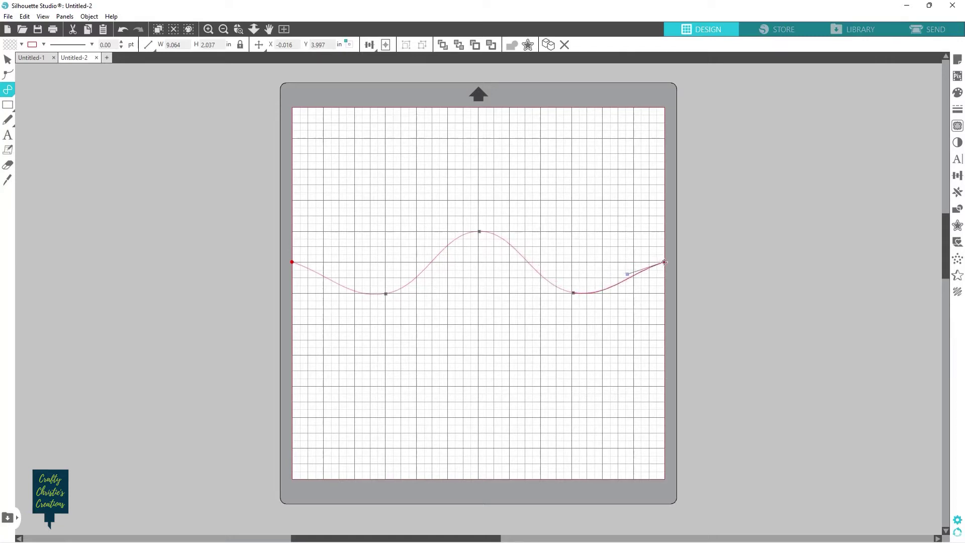
click(664, 262)
Adjust the lower-right and lower-left nodes' handles to round both dips evenly.
key(v)
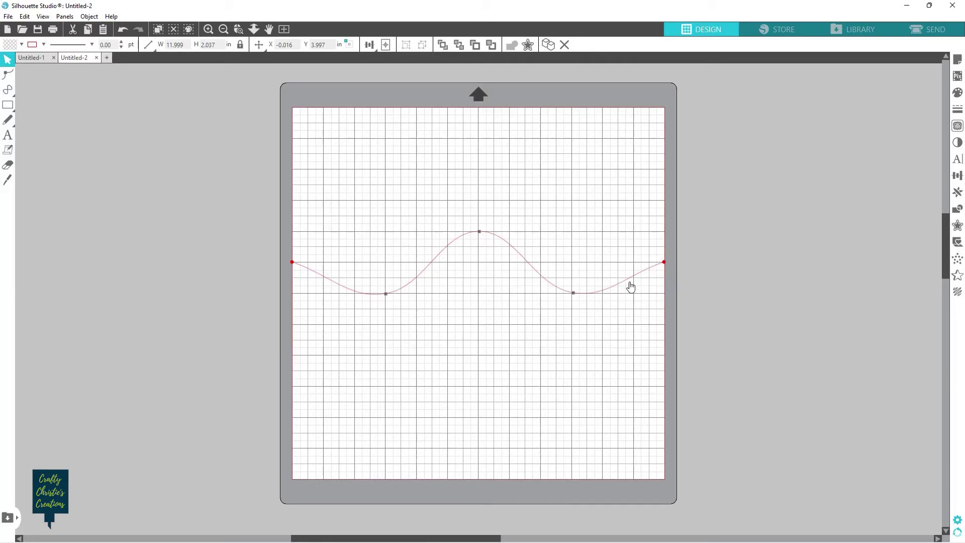
click(574, 293)
drag(574, 293, 572, 293)
drag(606, 299, 606, 292)
click(664, 261)
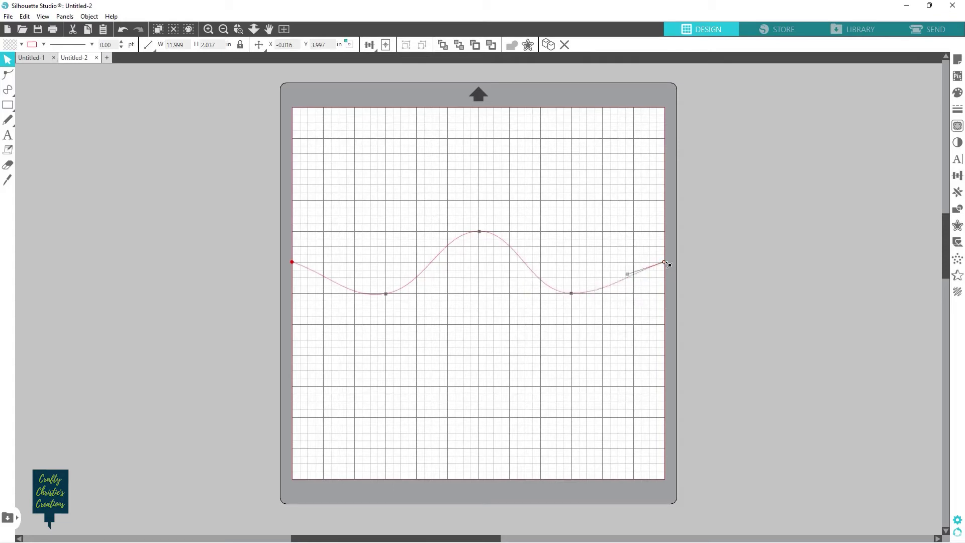
click(480, 232)
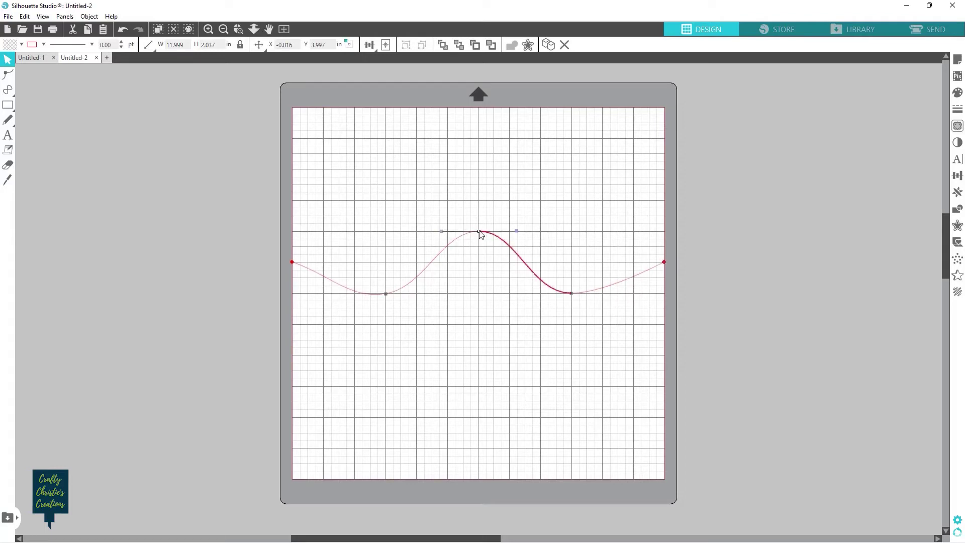
click(388, 295)
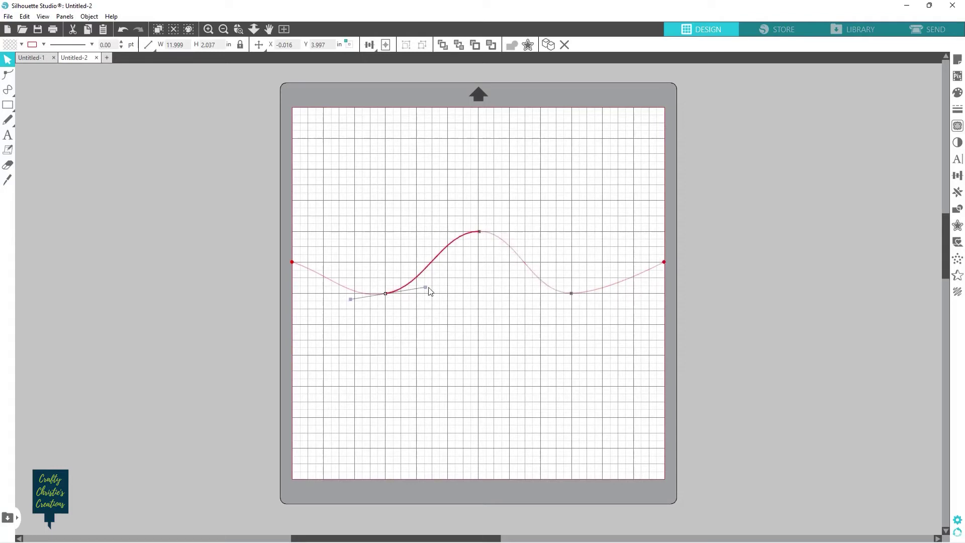
drag(427, 288, 431, 297)
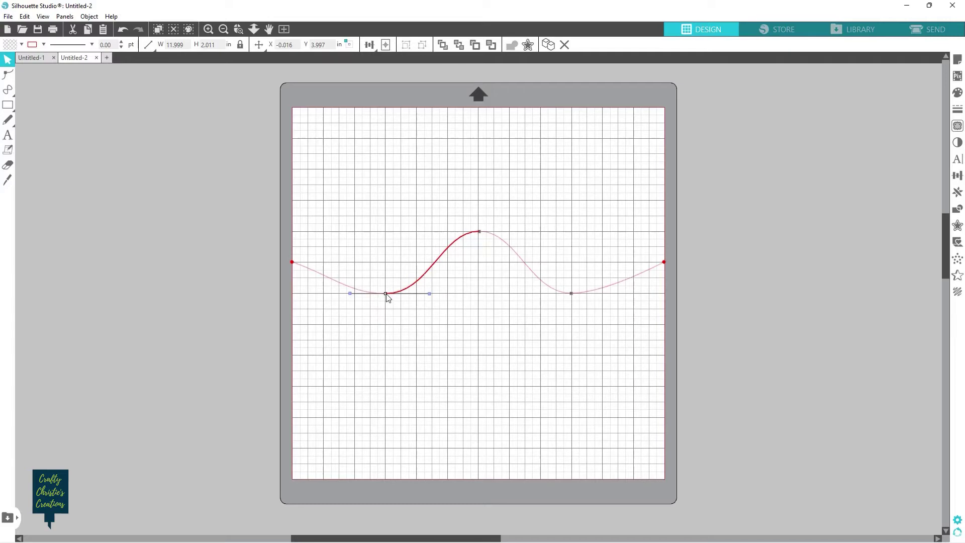
click(388, 312)
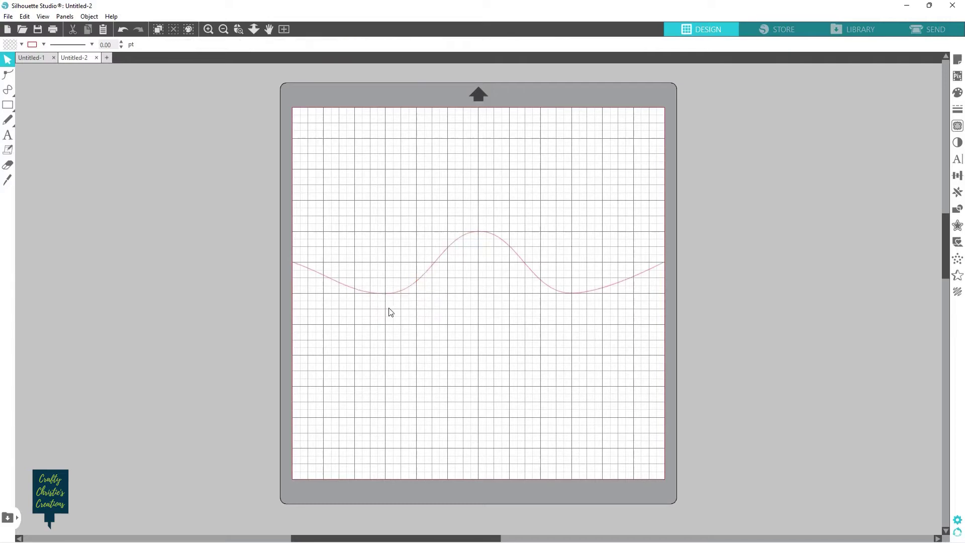
Pull the leftmost handle onto the endpoint to ease the curve's start.
click(295, 265)
click(295, 265)
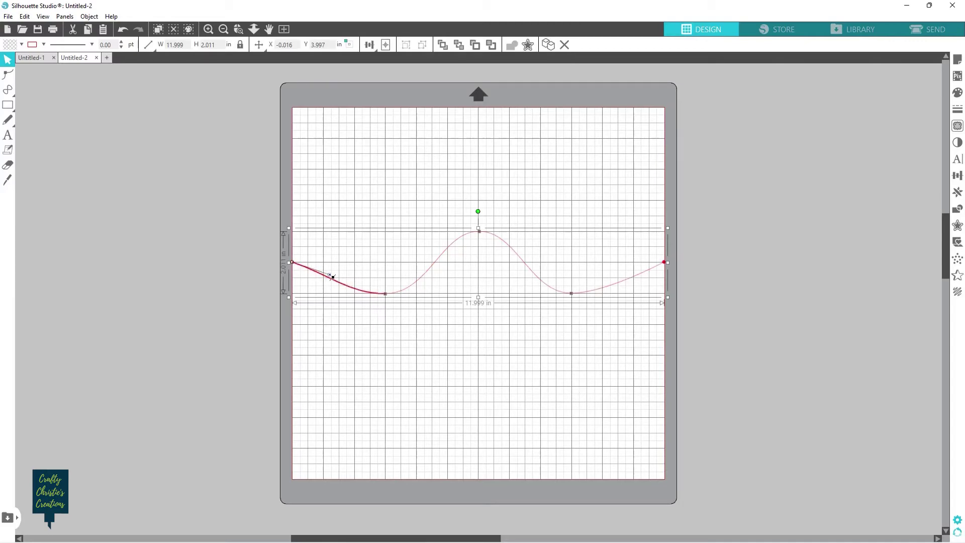
drag(333, 277, 294, 264)
click(453, 381)
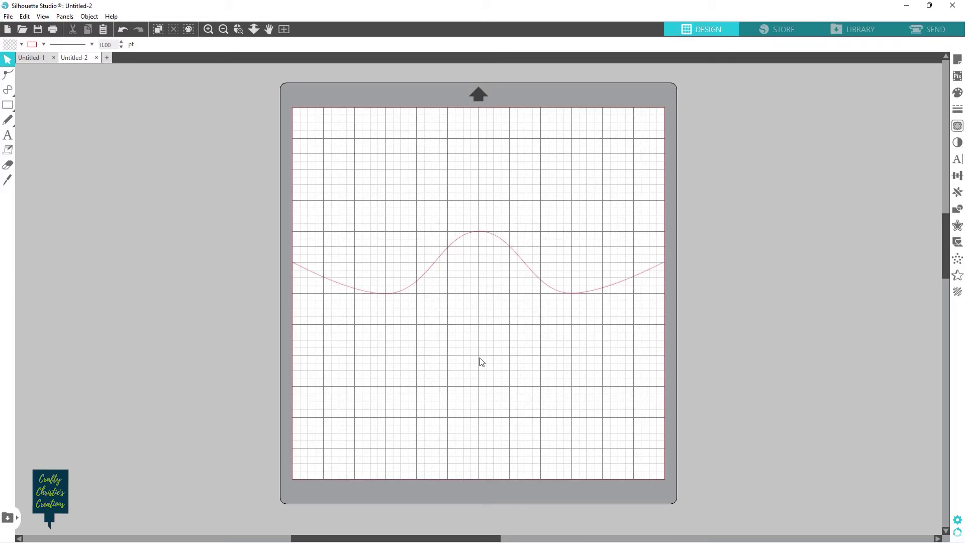
Add the text 'Hello Crafty Friends' above the wavy curve.
click(7, 134)
click(360, 191)
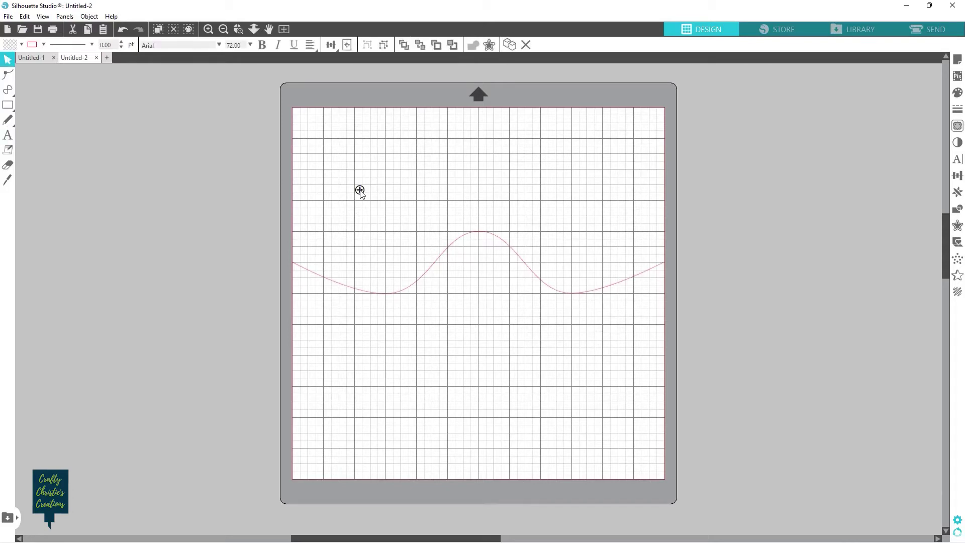
text(Hel)
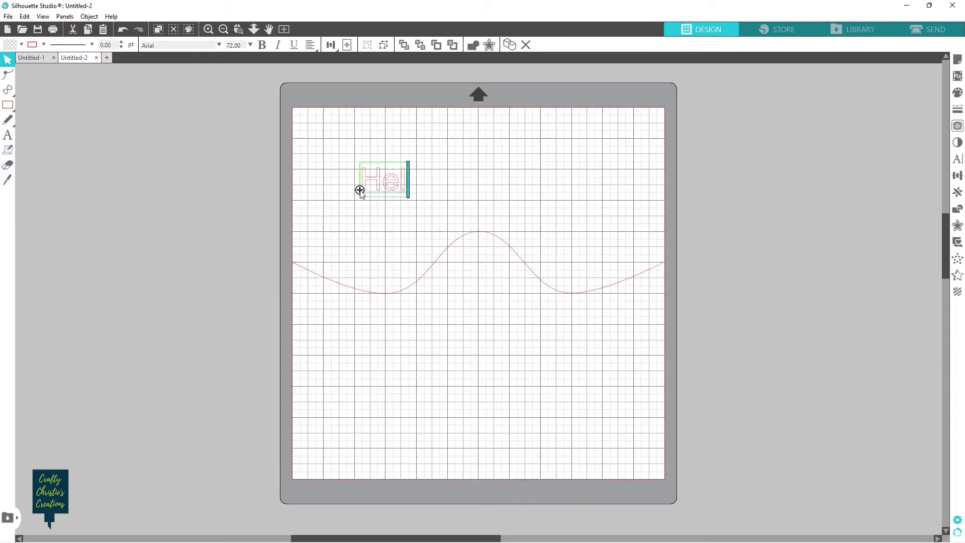
text(lo Crafty)
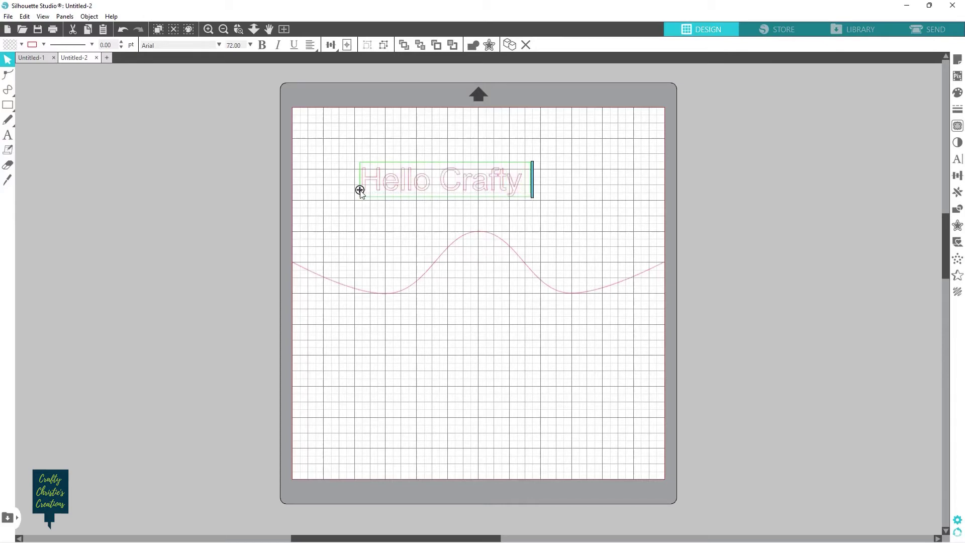
text( Friends)
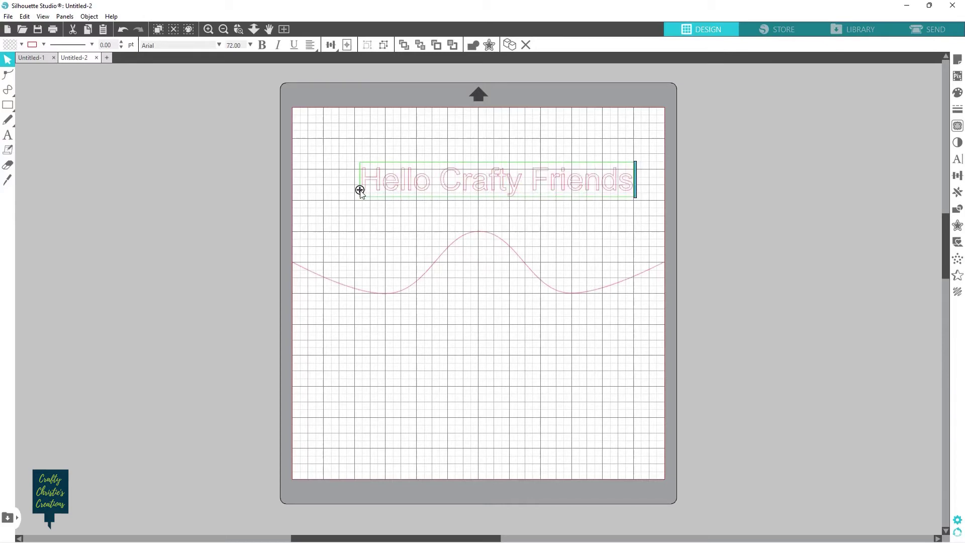
click(475, 217)
Set the text in the Vanilla Cream font and fill it magenta.
click(478, 181)
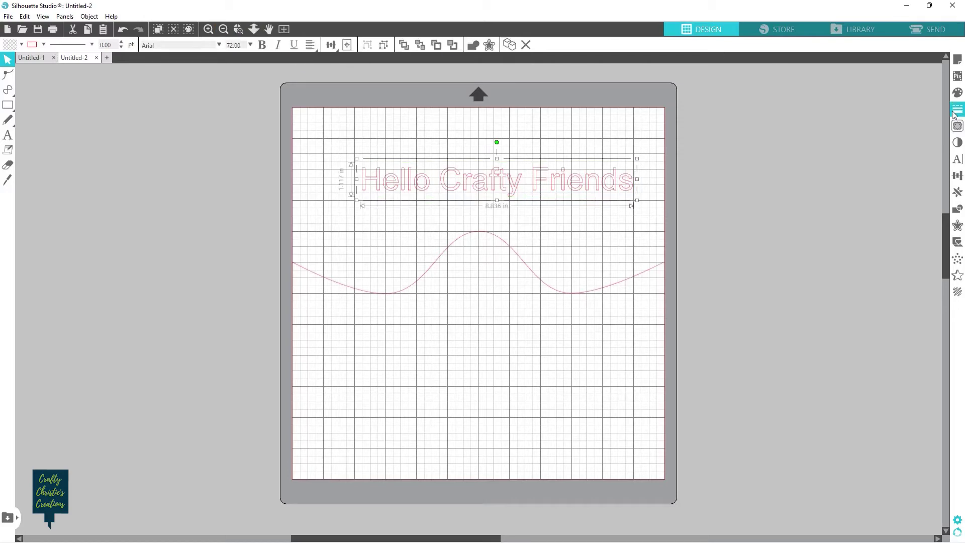
click(957, 161)
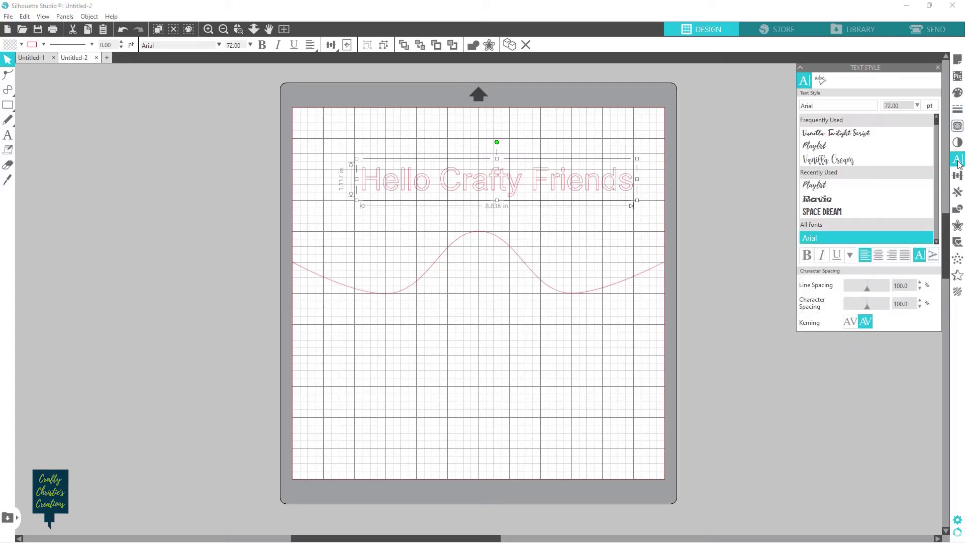
click(858, 138)
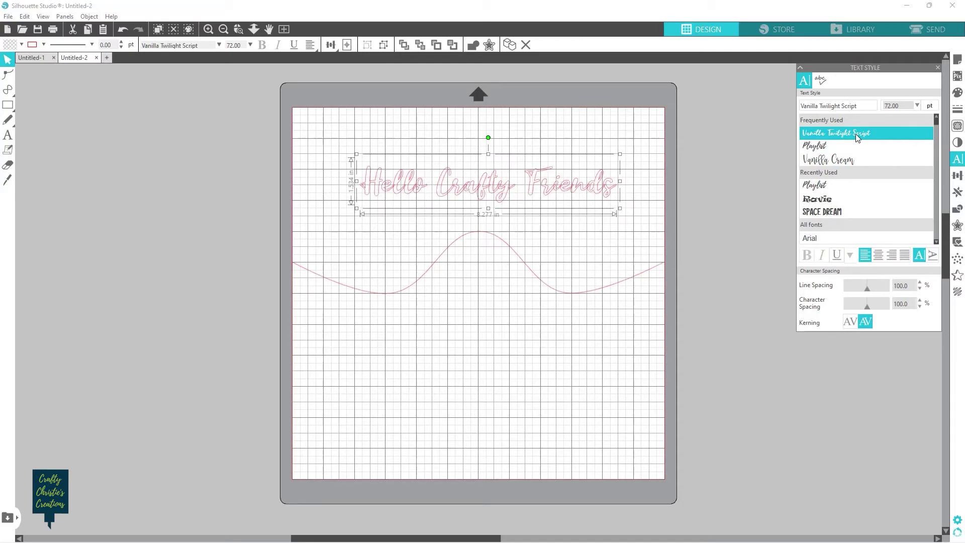
click(843, 162)
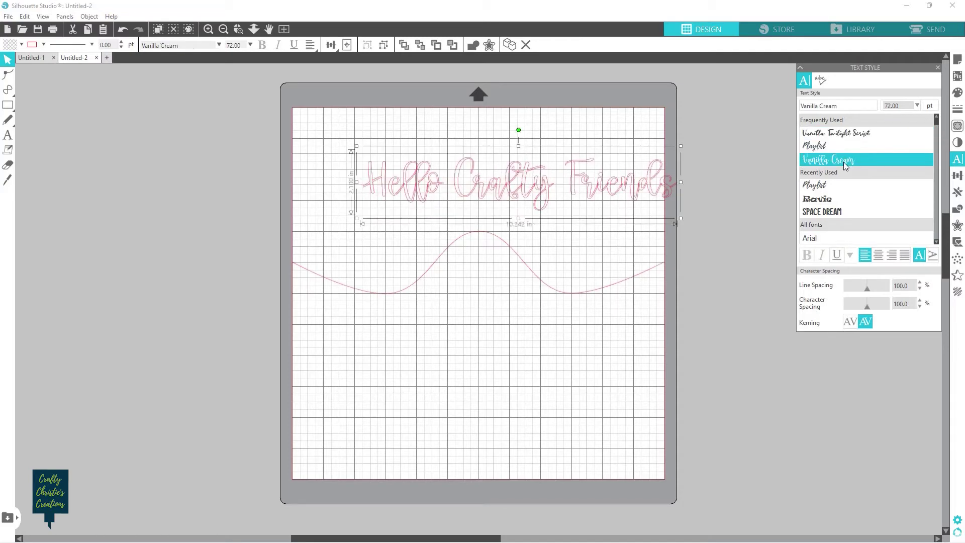
click(21, 45)
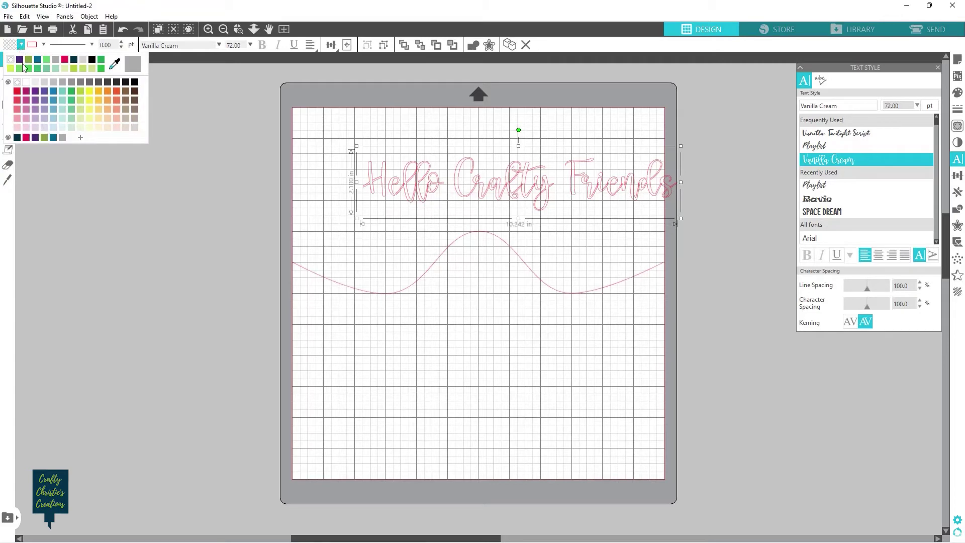
click(26, 92)
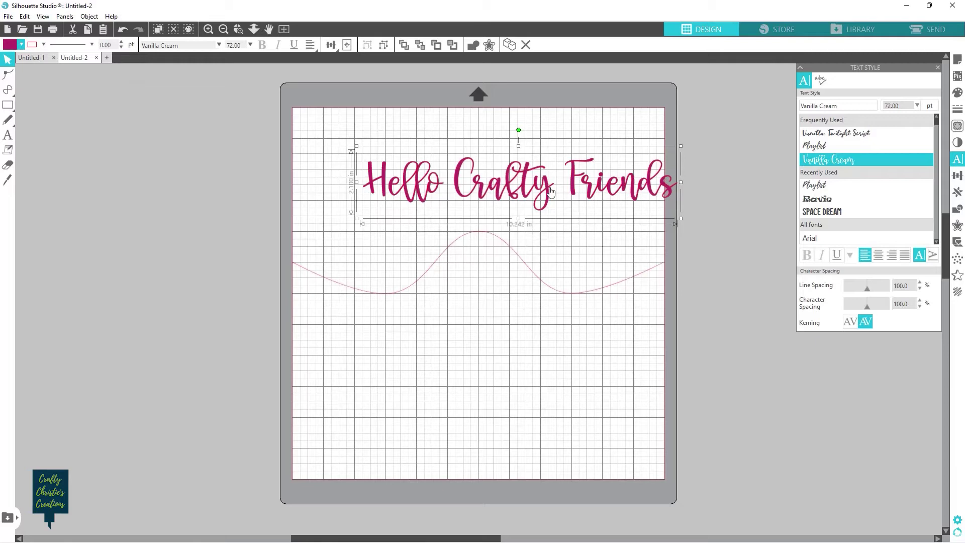
Centre the text, then drop it onto the wavy line so it follows the curve.
drag(550, 191, 511, 191)
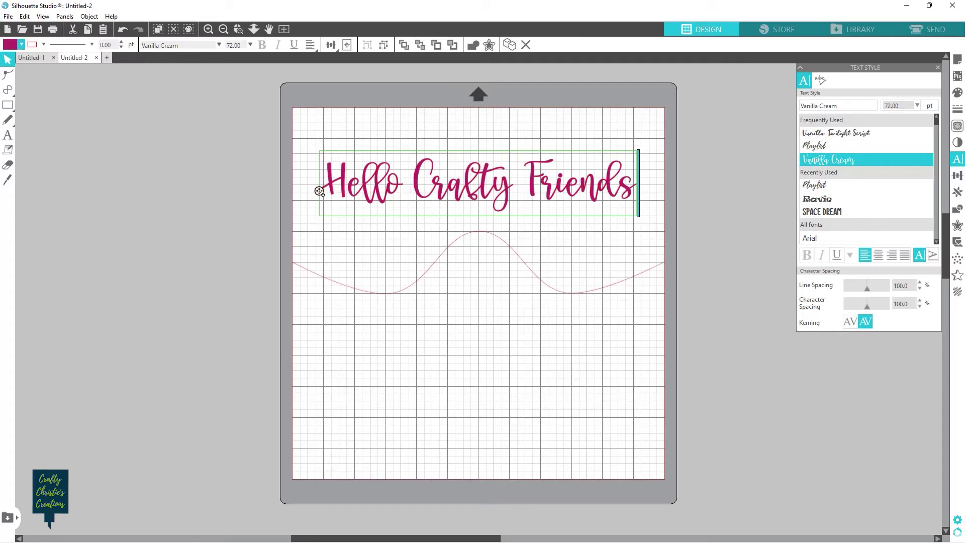
drag(319, 191, 316, 278)
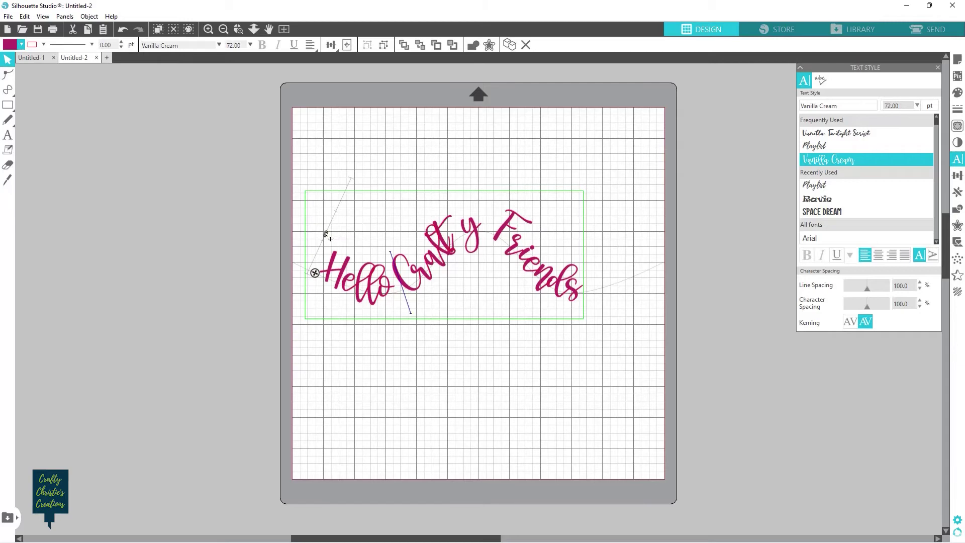
Reshape the text path into an S-curve and move the text's start point along the wave.
mouse_move(328, 236)
mouse_down()
mouse_move(339, 221)
mouse_move(314, 264)
mouse_move(320, 239)
mouse_up()
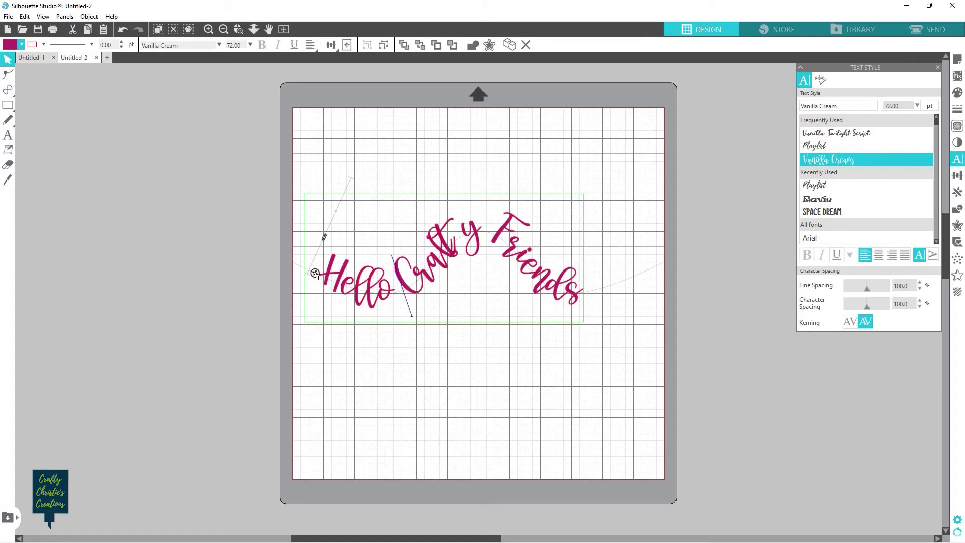
mouse_move(315, 273)
mouse_down()
mouse_move(379, 280)
mouse_move(405, 252)
mouse_move(394, 273)
mouse_move(426, 271)
mouse_move(392, 255)
mouse_move(401, 228)
mouse_move(415, 281)
mouse_move(379, 263)
mouse_move(354, 286)
mouse_move(324, 285)
mouse_up()
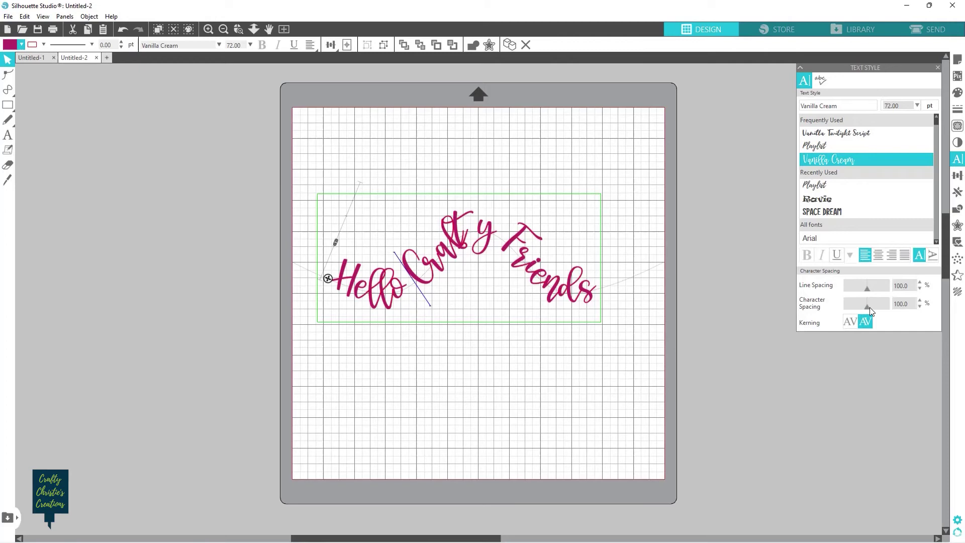
Tighten character spacing to 95 and set all the letters in The Spirit font.
mouse_move(867, 307)
mouse_down()
mouse_move(888, 311)
mouse_move(851, 308)
mouse_move(870, 306)
mouse_up()
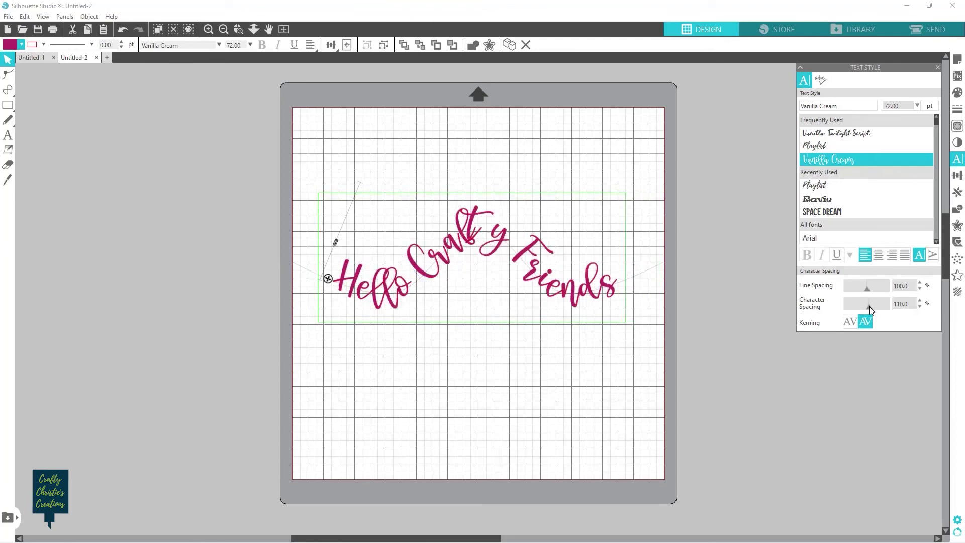
drag(868, 305, 865, 305)
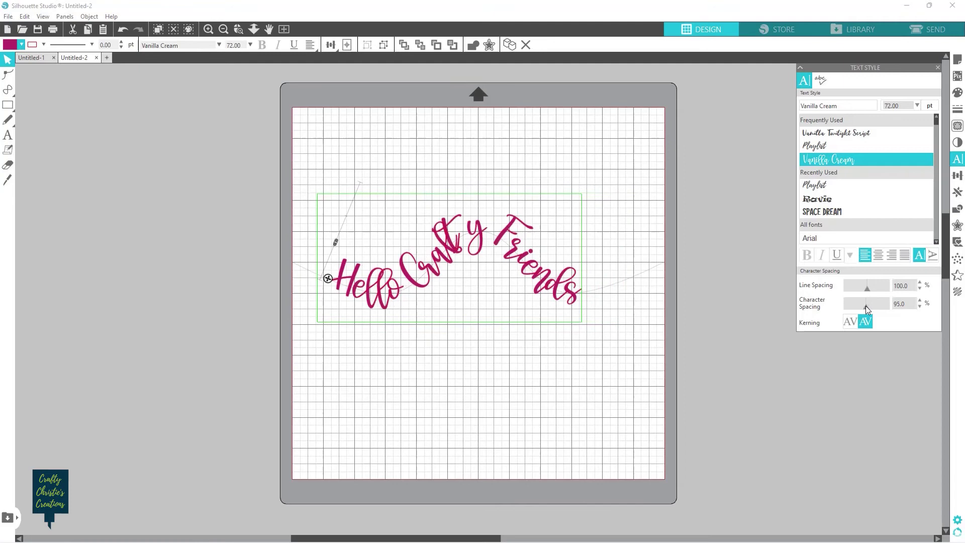
click(833, 212)
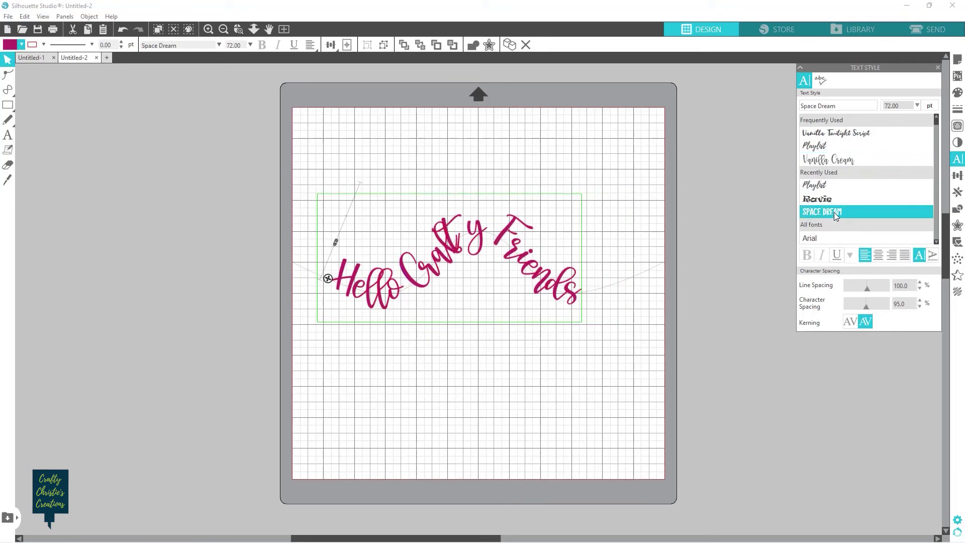
click(577, 295)
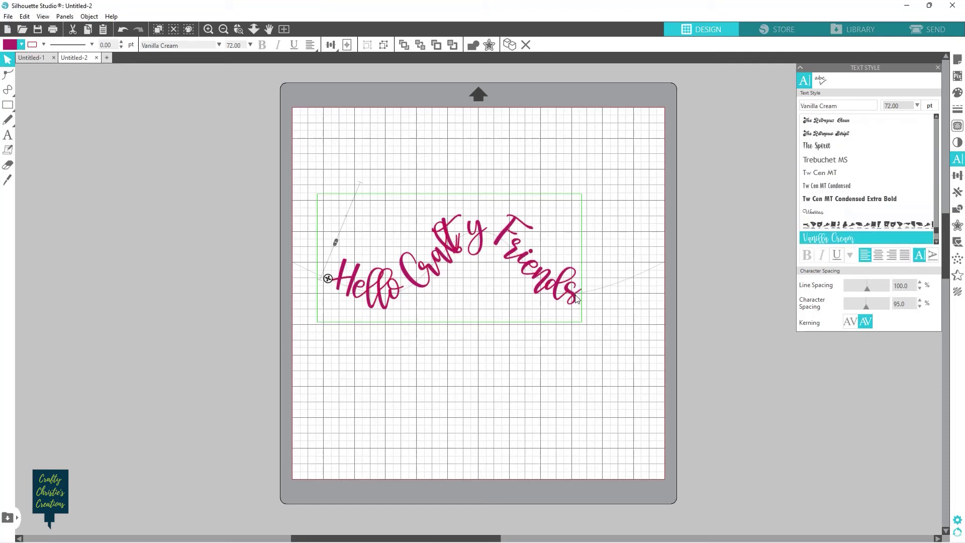
drag(577, 296, 337, 272)
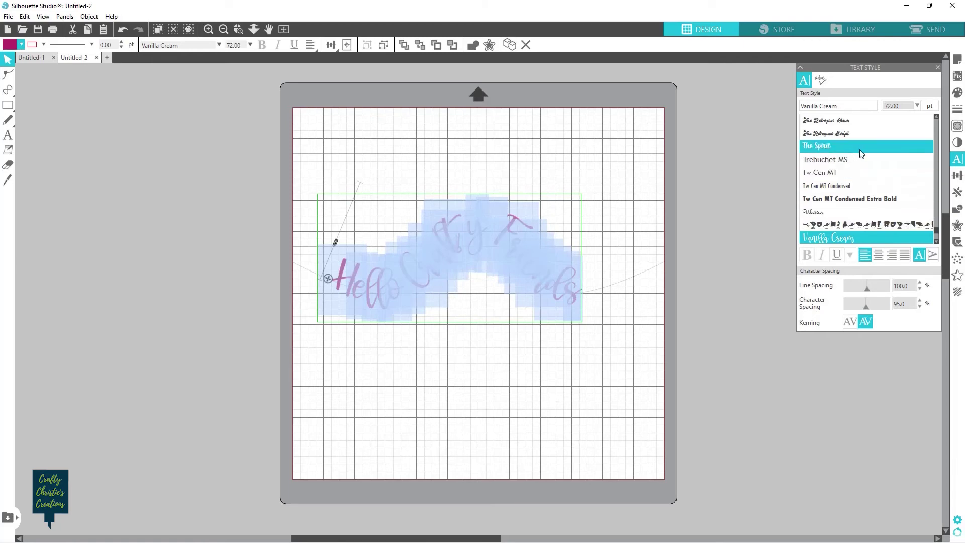
click(824, 150)
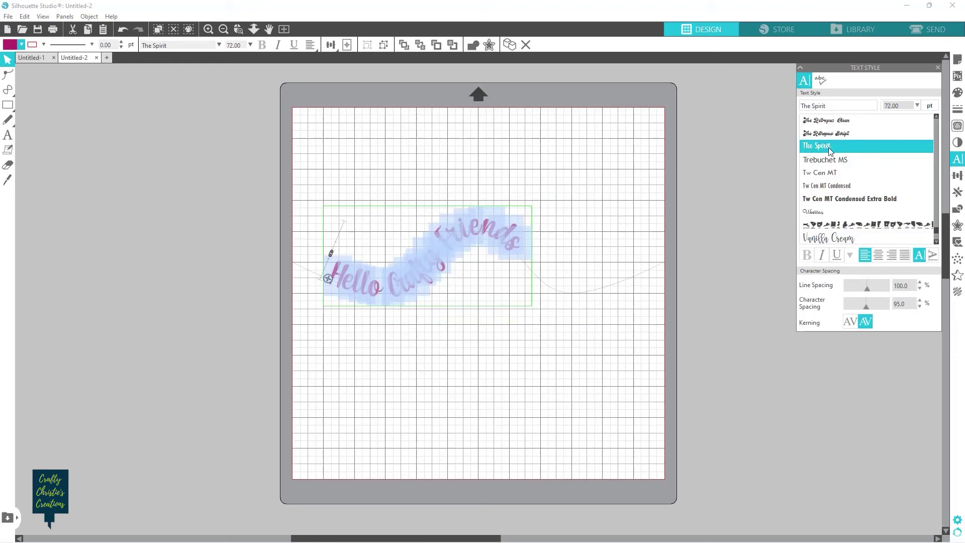
click(697, 360)
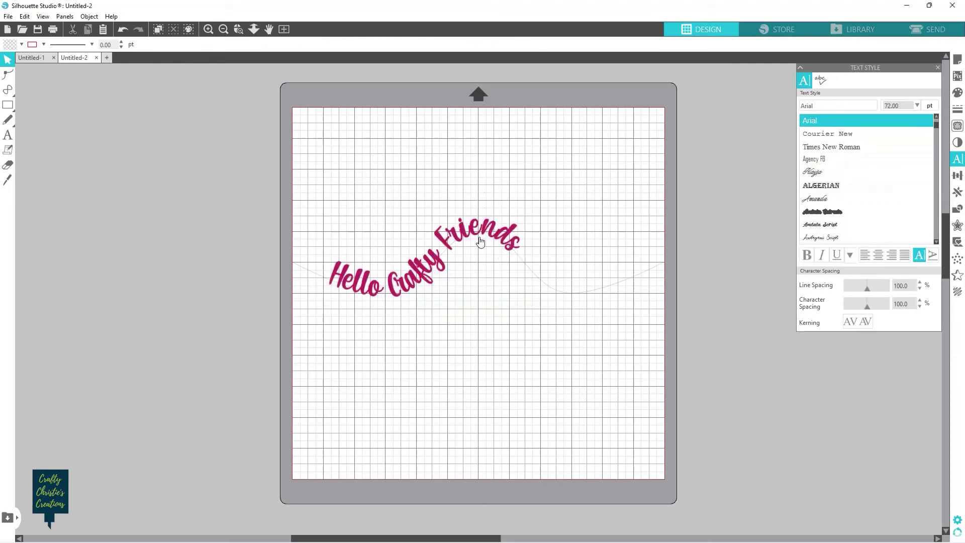
click(502, 236)
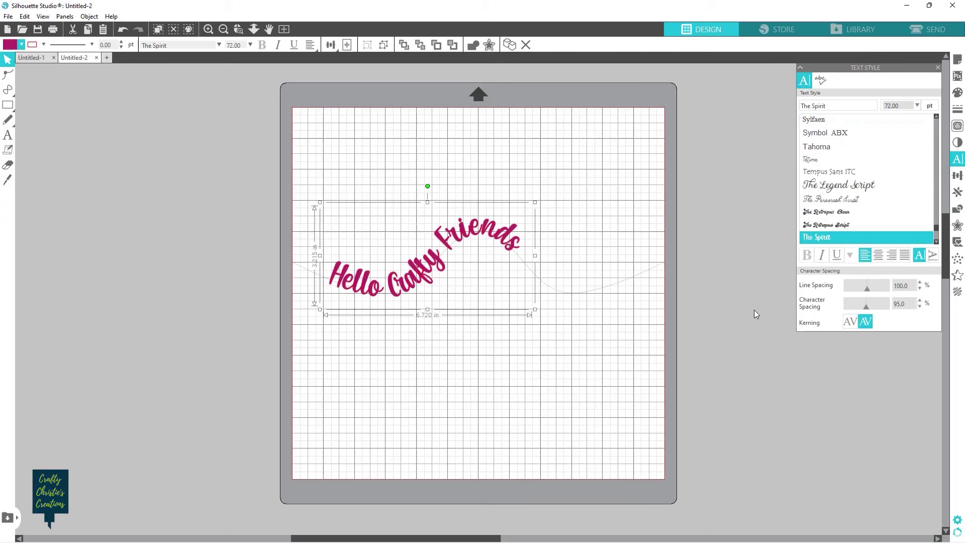
Widen the letter spacing and shift the text further right along the curve.
double_click(511, 233)
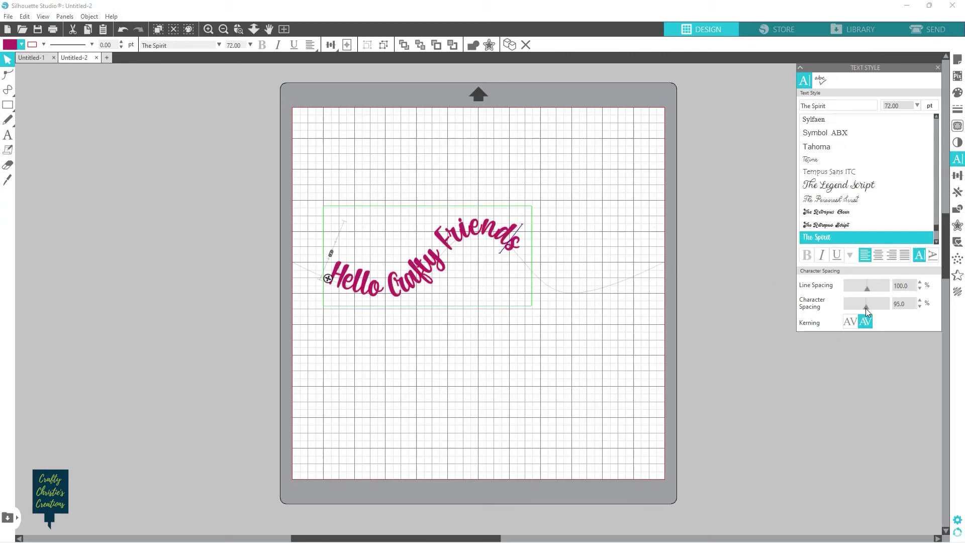
drag(865, 308, 870, 309)
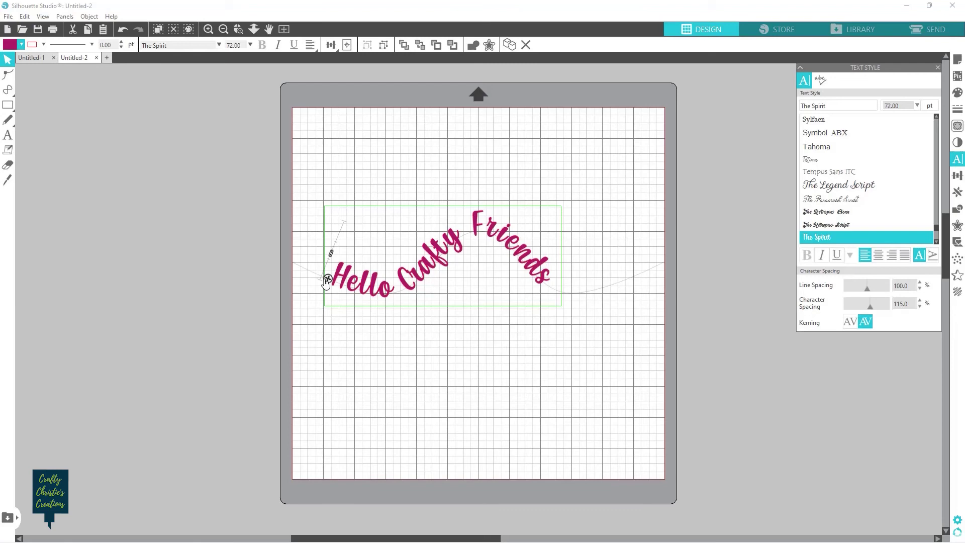
drag(328, 279, 370, 279)
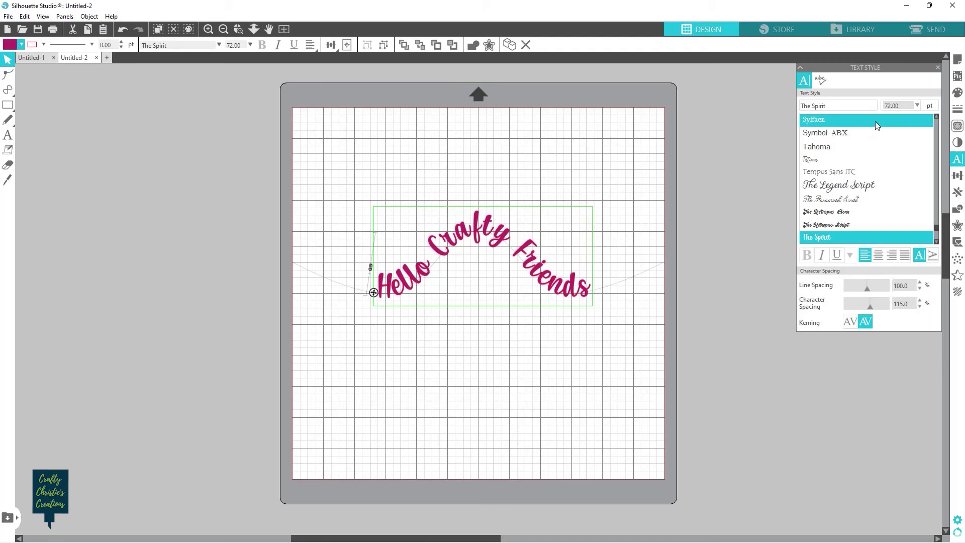
Enlarge the curved text to 100 pt.
click(899, 104)
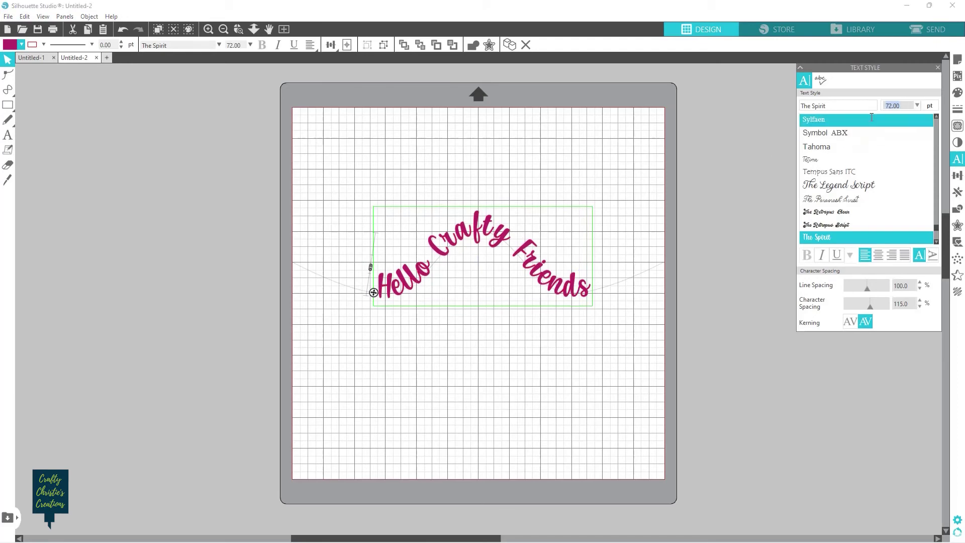
text(1)
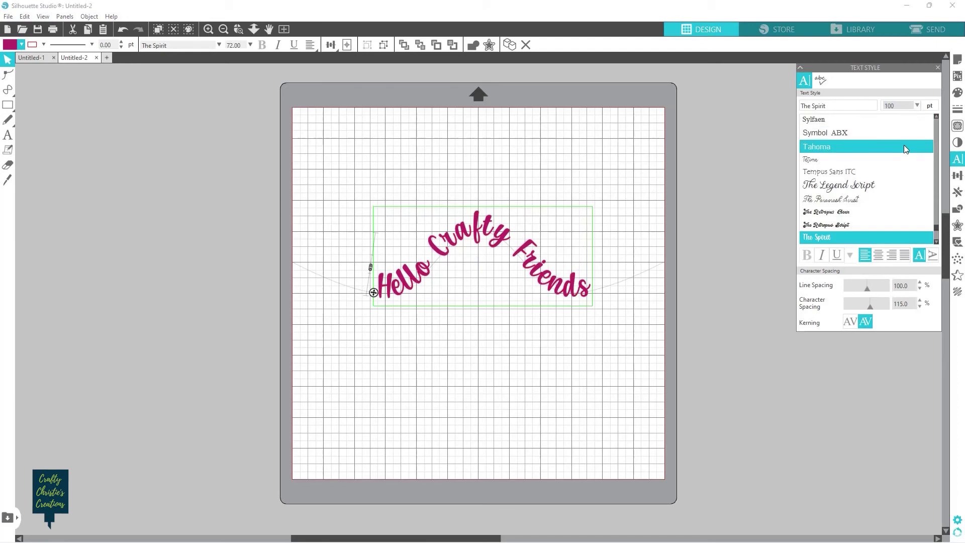
text(00)
key(Return)
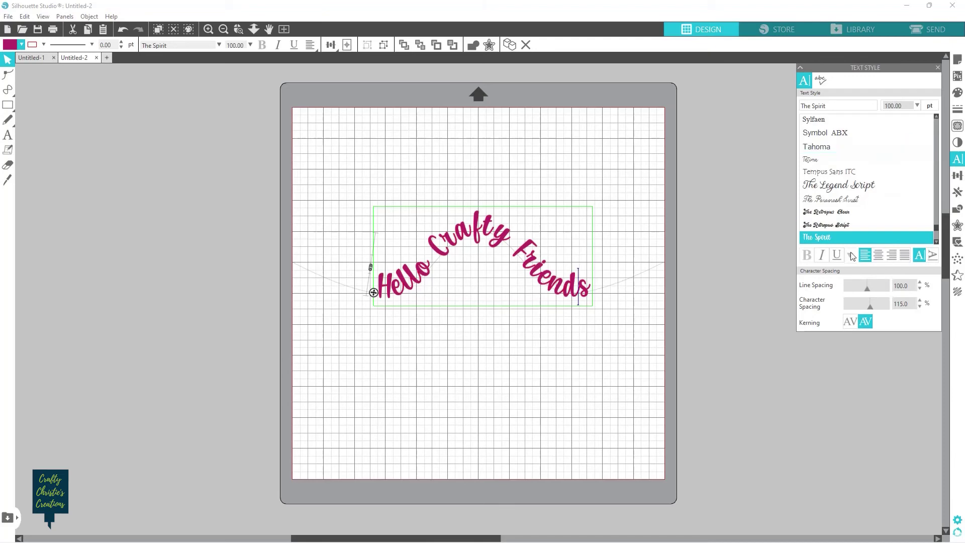
click(551, 339)
click(542, 280)
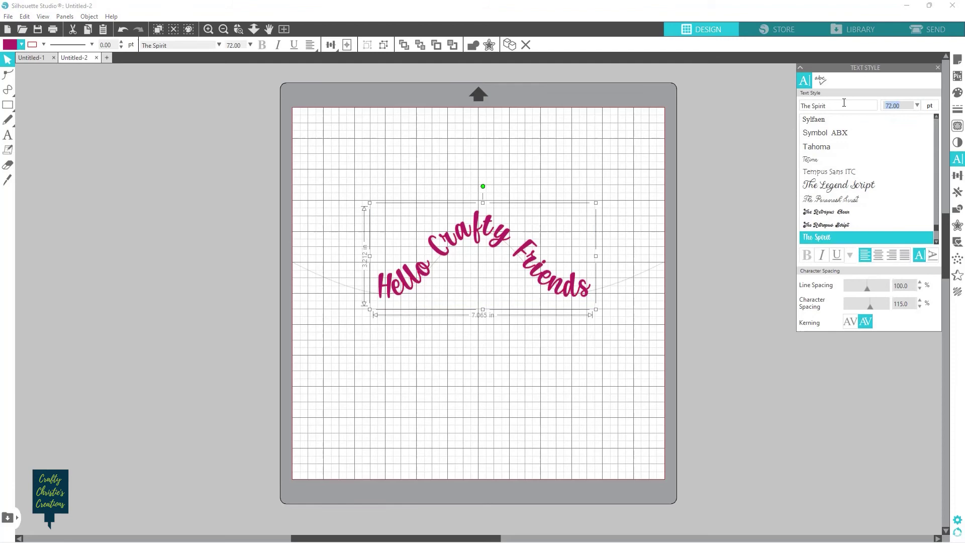
text(100)
key(Return)
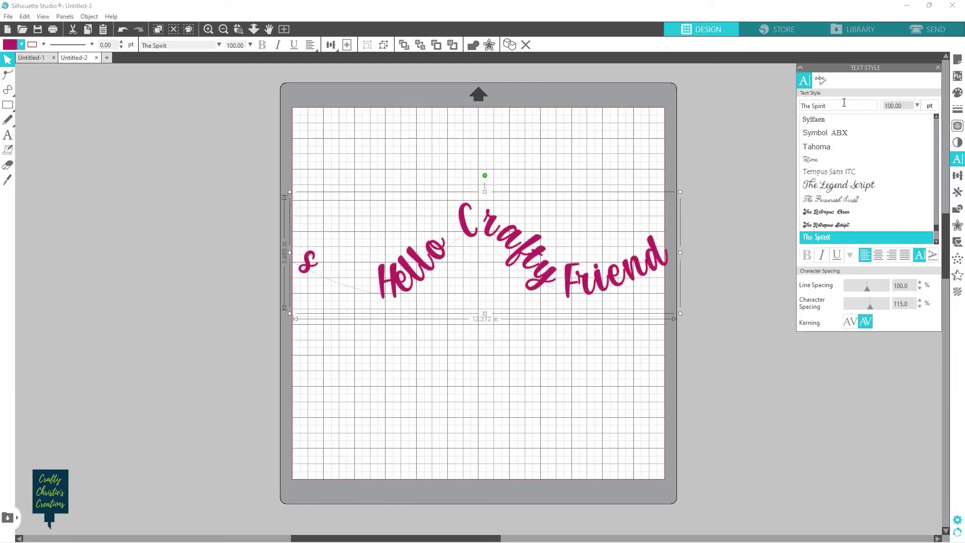
Slide the phrase left along the curve so the stray 's' rejoins 'Friends'.
double_click(405, 284)
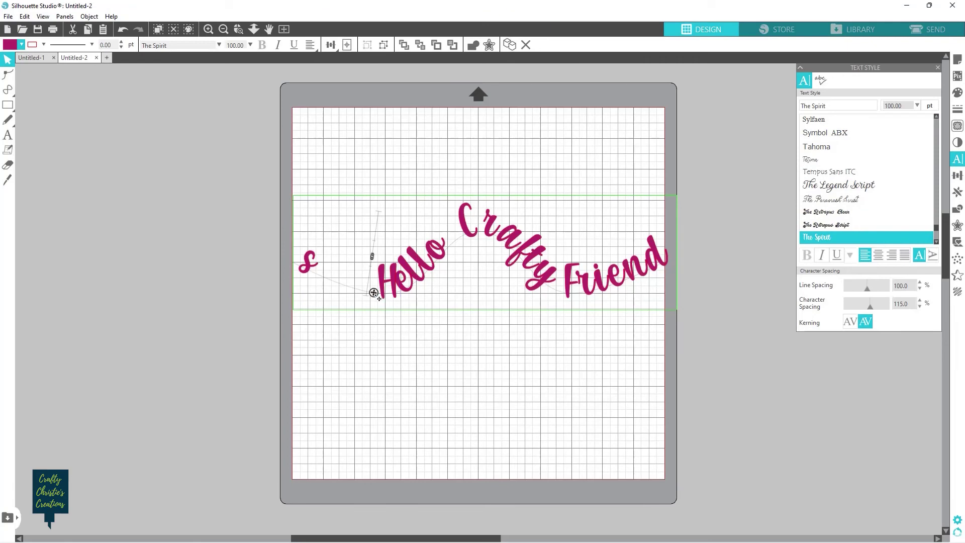
drag(374, 292, 311, 291)
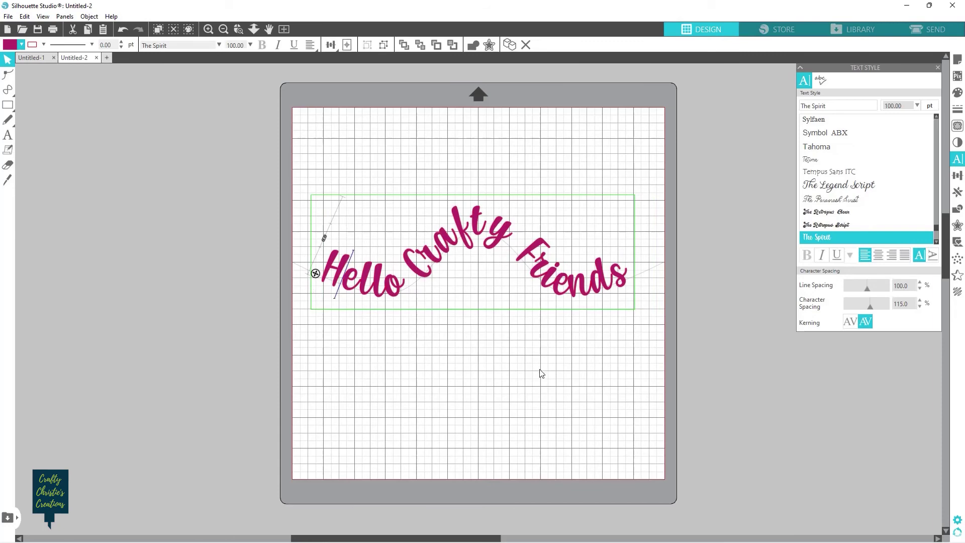
click(577, 384)
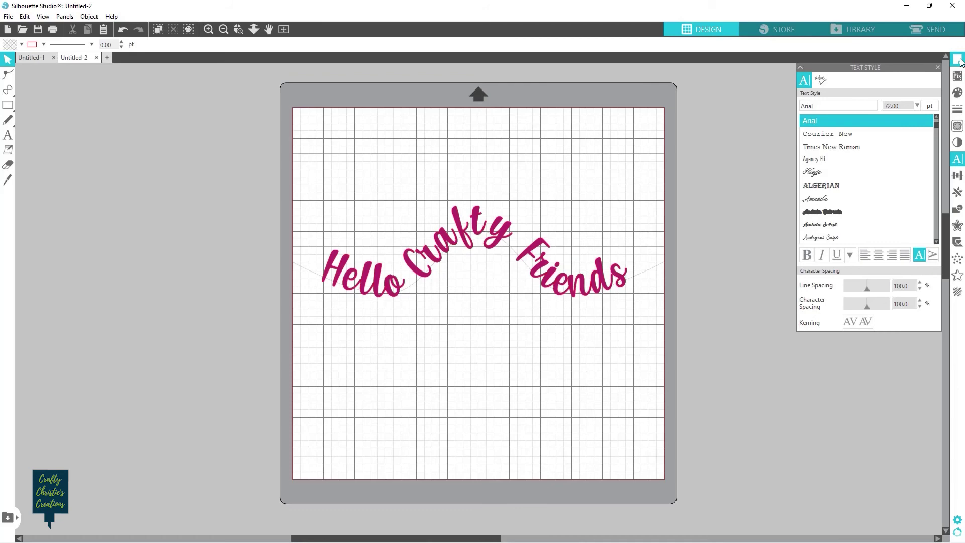
Untick Show Grid in Page Setup, then reselect the curved 'Hello Crafty Friends' text.
click(958, 60)
click(819, 82)
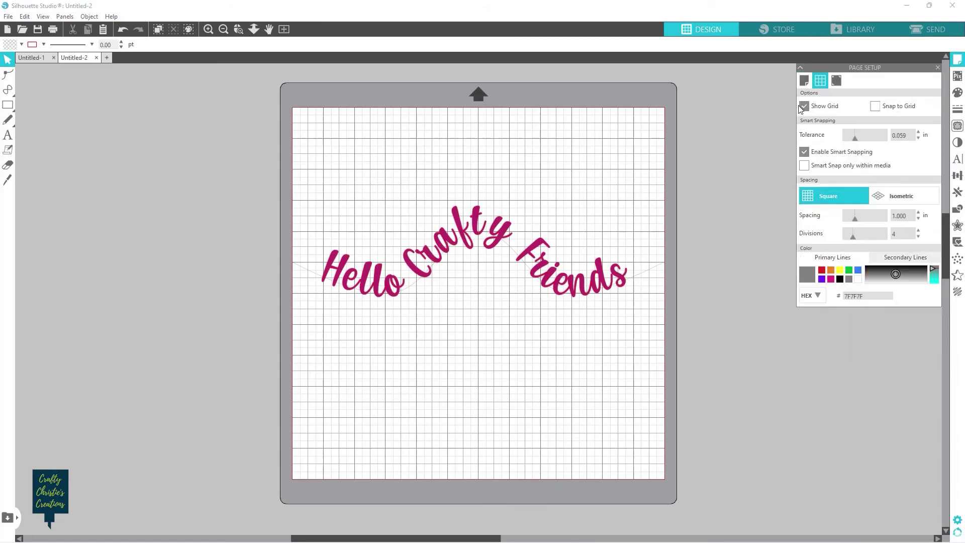
click(803, 107)
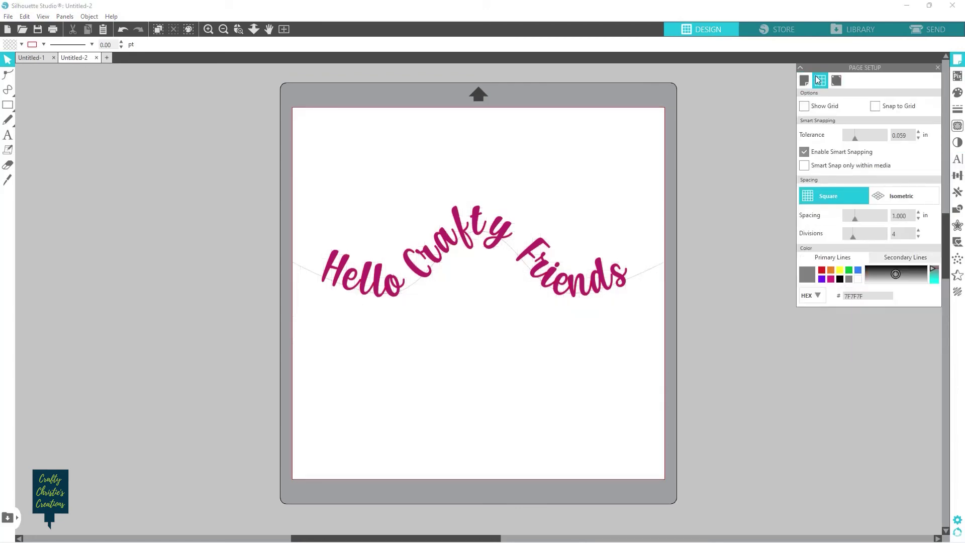
click(939, 68)
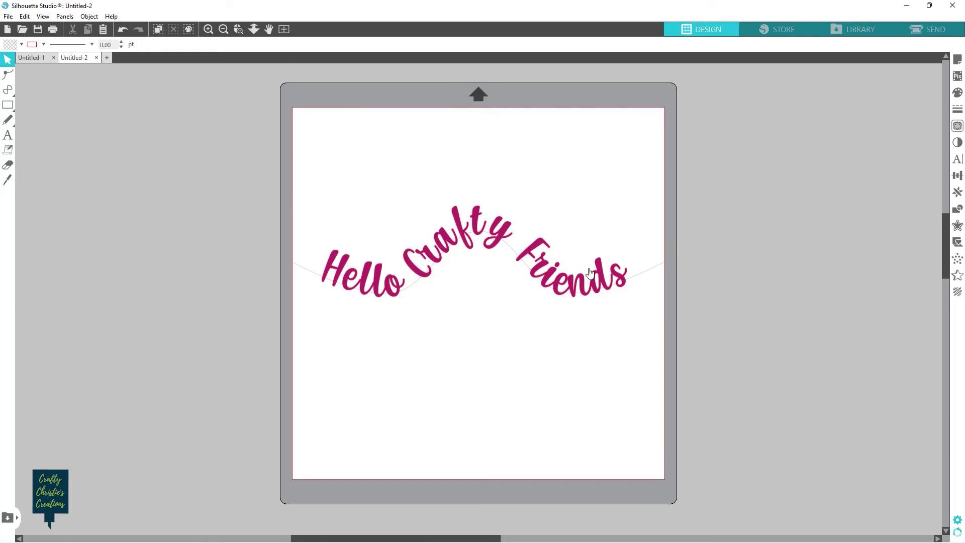
click(542, 273)
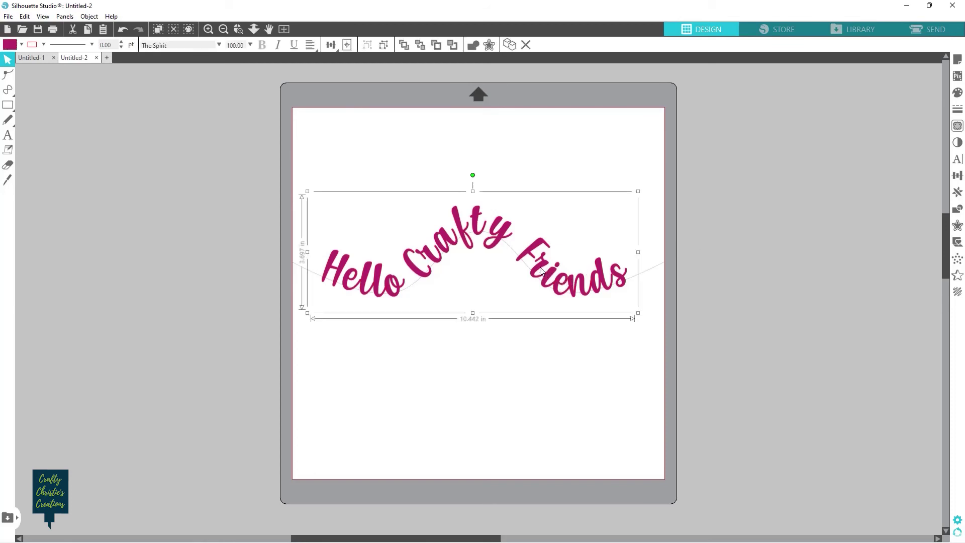
Convert the curved 'Hello Crafty Friends' text to a path and move it up above the wavy line.
right_click(476, 230)
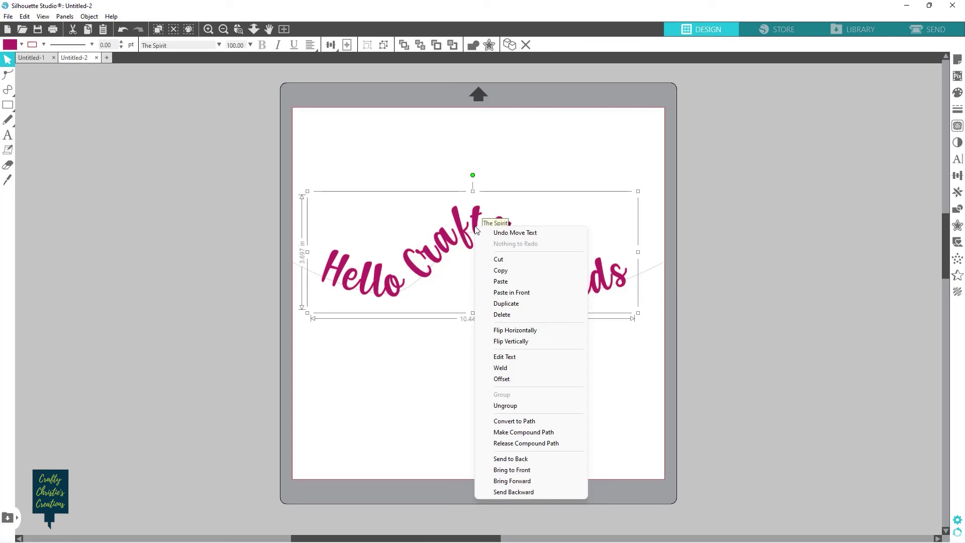
click(531, 426)
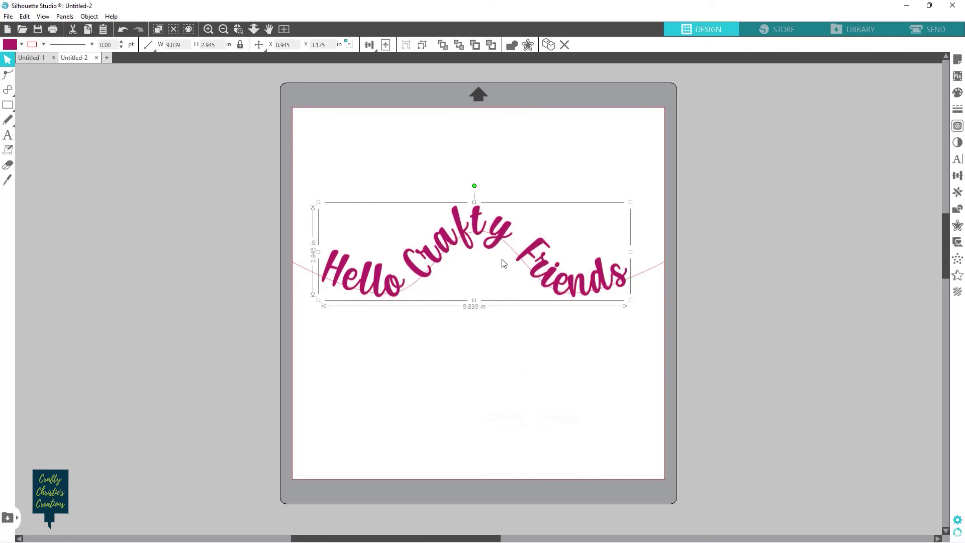
drag(529, 257, 527, 188)
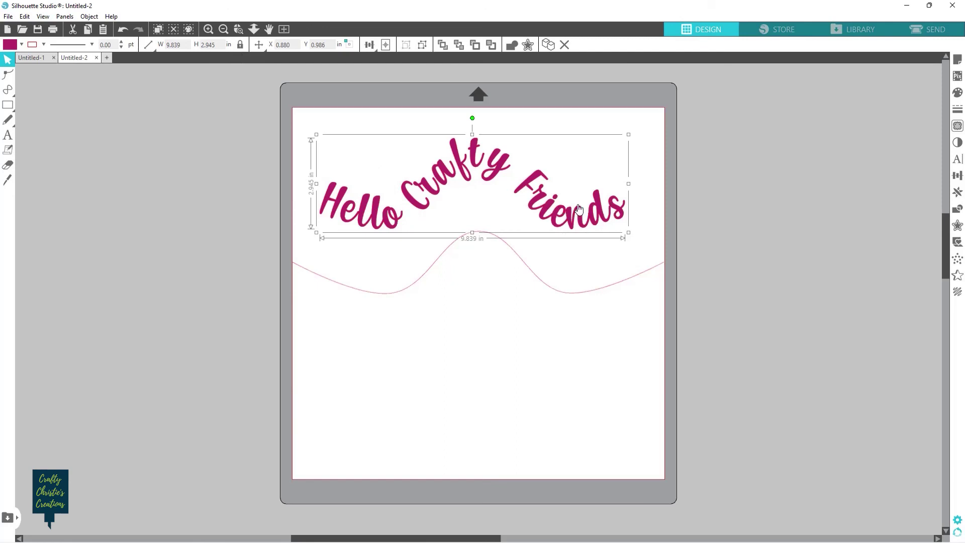
double_click(405, 292)
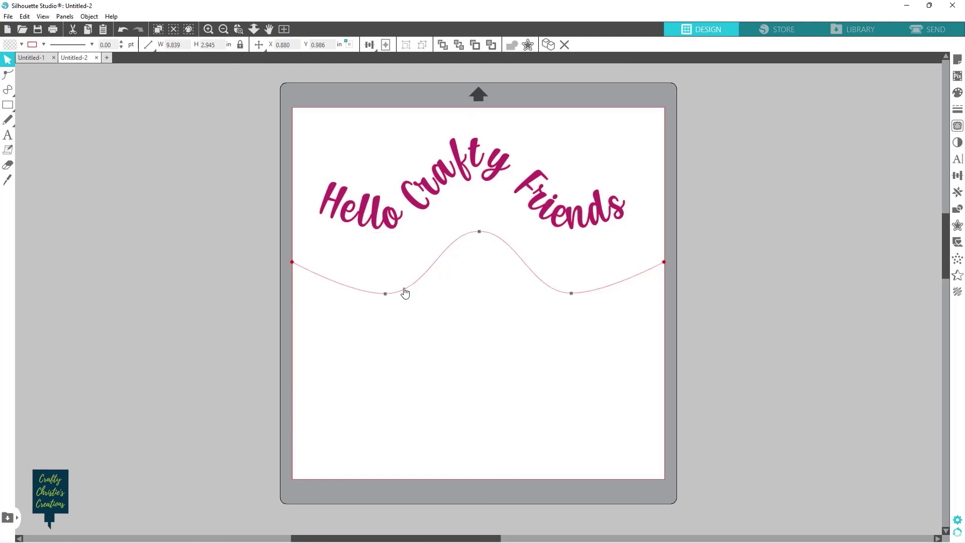
click(405, 293)
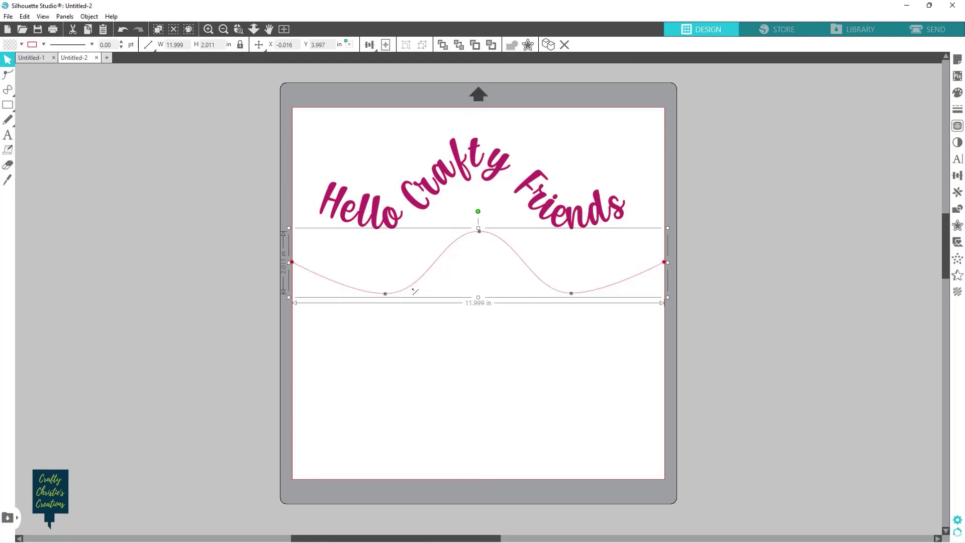
click(510, 358)
click(7, 134)
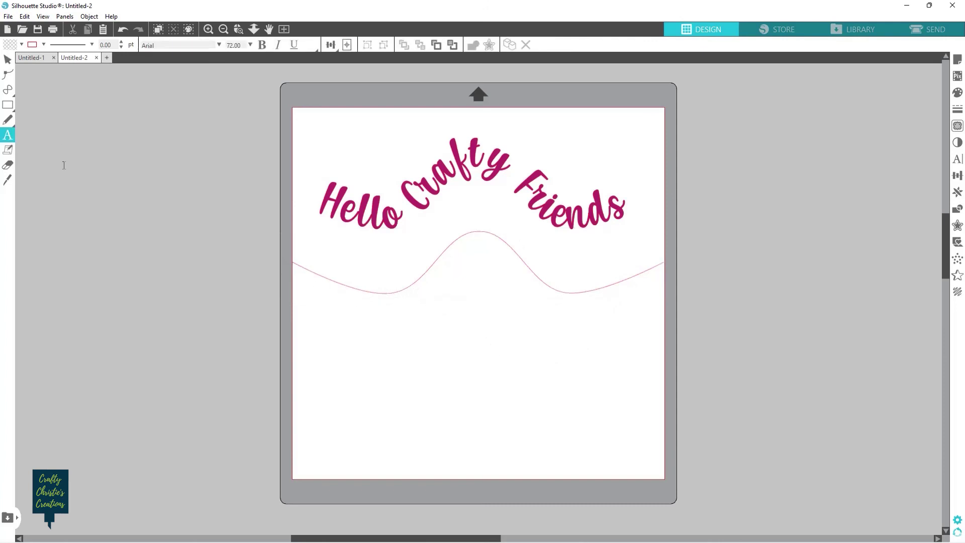
click(369, 374)
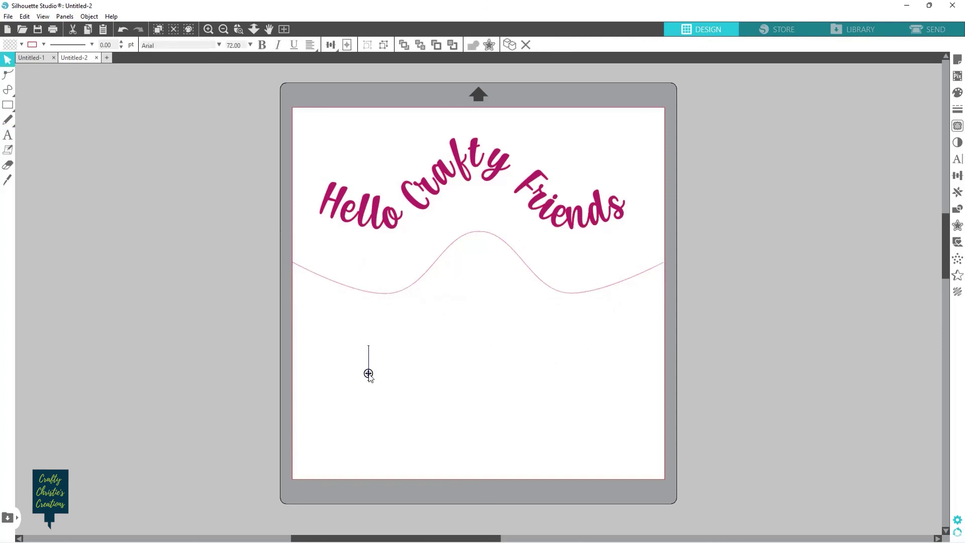
text(Hello)
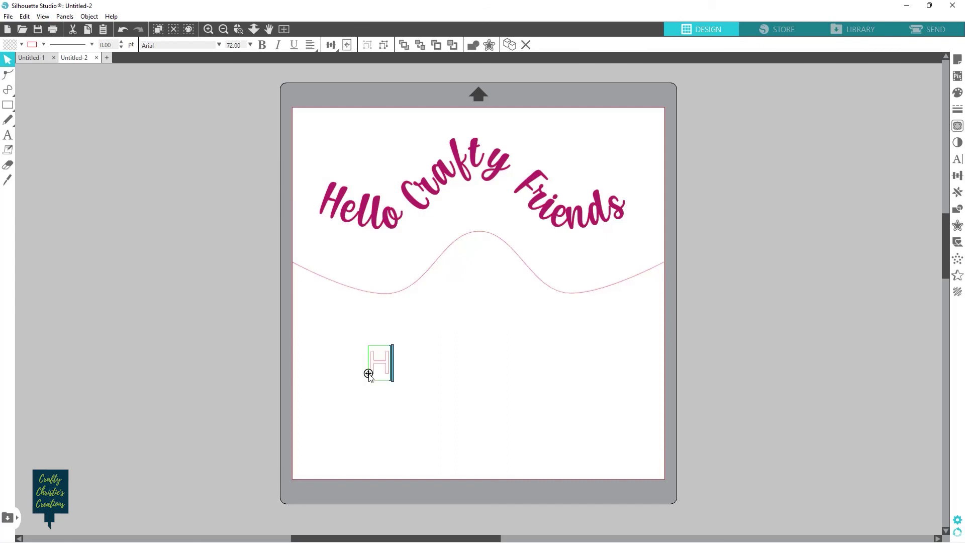
click(402, 410)
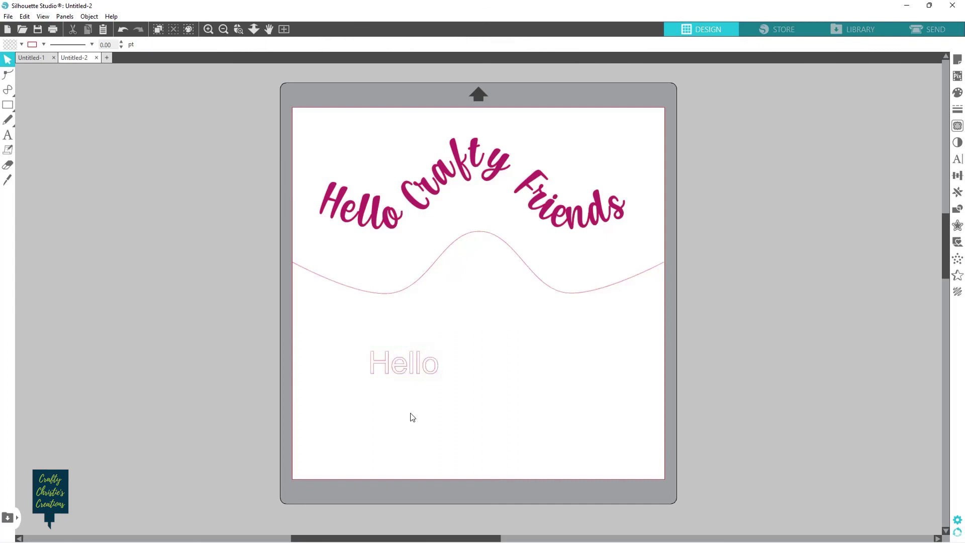
click(394, 367)
double_click(373, 367)
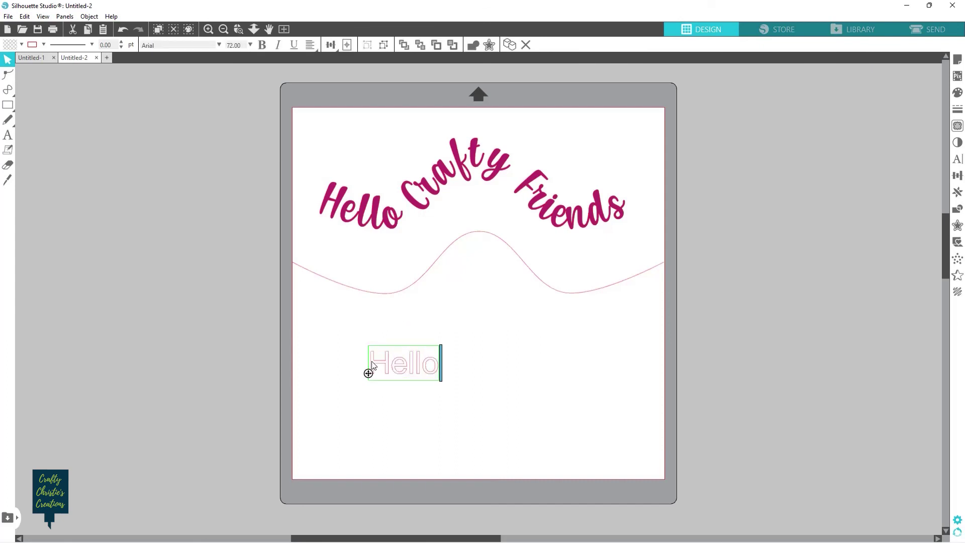
drag(369, 371, 428, 246)
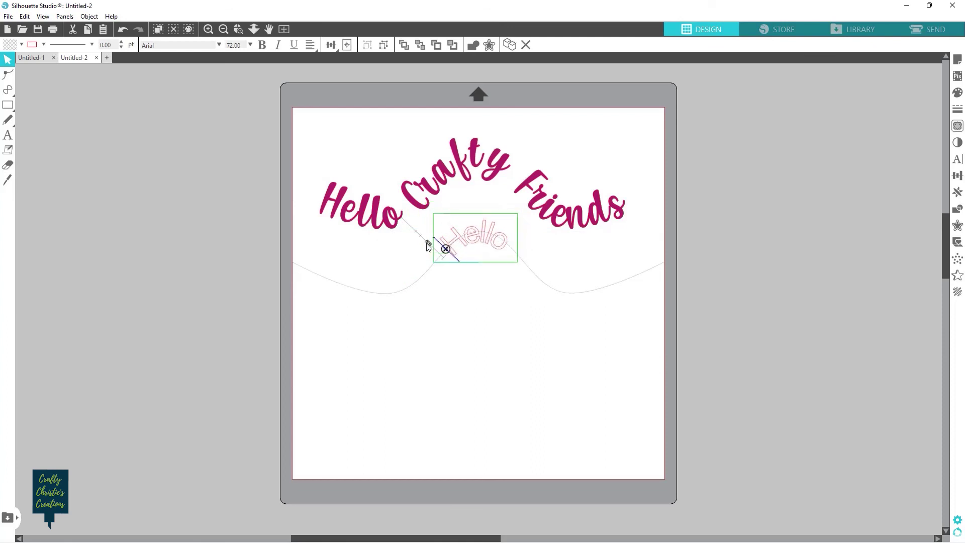
click(493, 347)
click(462, 248)
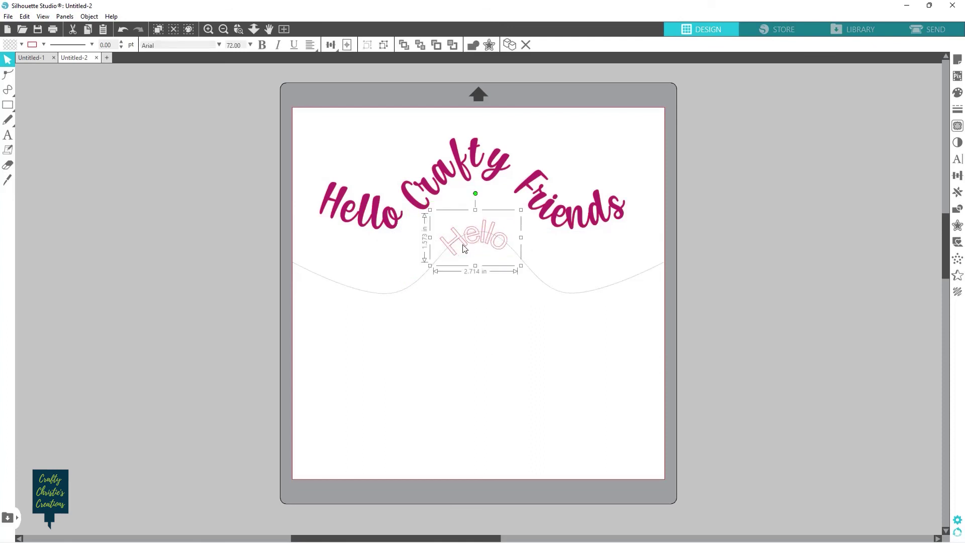
key(Delete)
Delete the wavy curve line and move the magenta lettering down toward the mat centre.
click(428, 276)
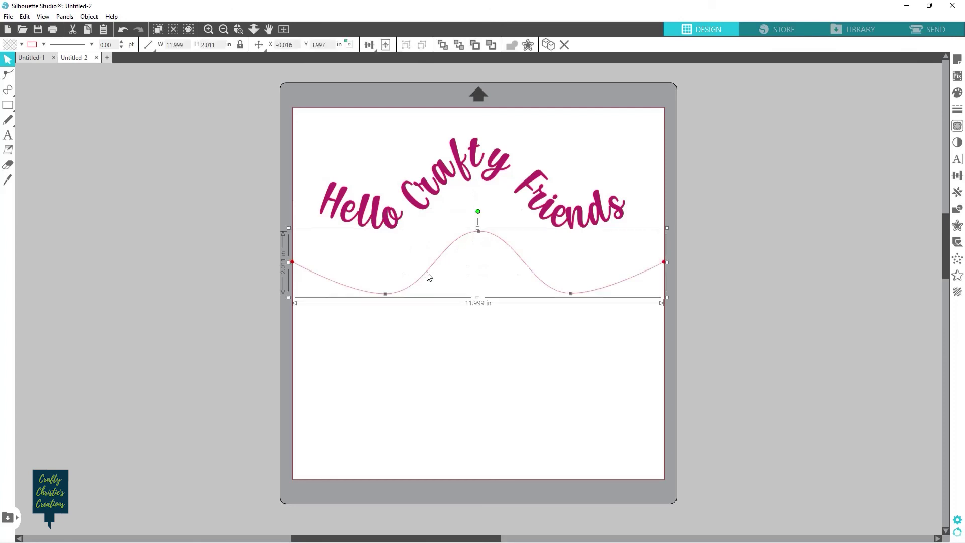
key(Delete)
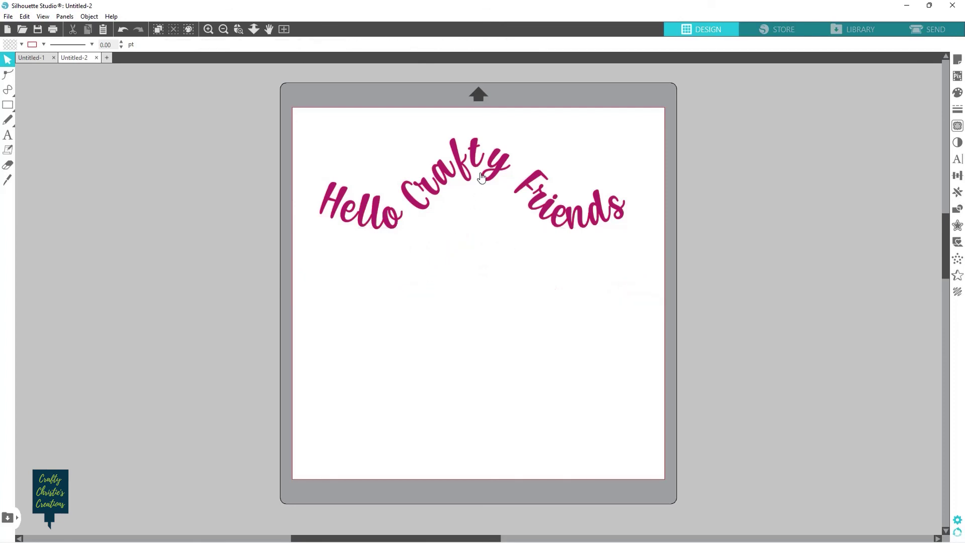
drag(483, 170, 485, 230)
click(442, 276)
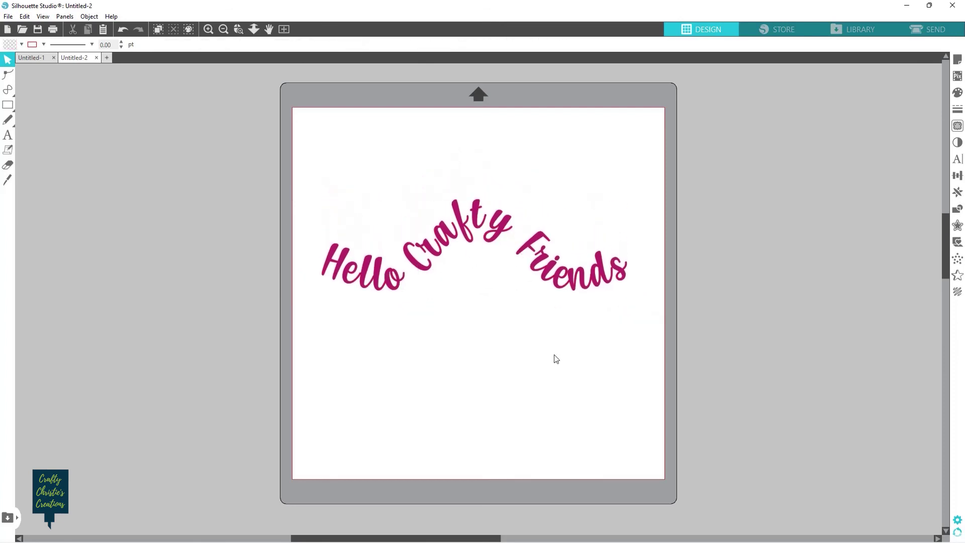